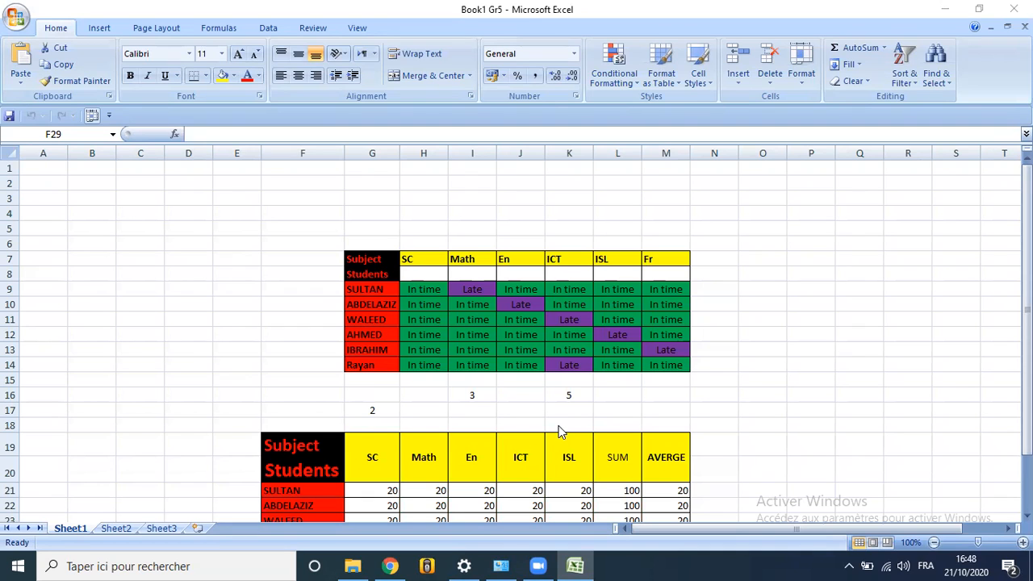
Step: Examine the lower marks table and the SUM formula in its first student row
{"action": "scroll", "coordinate": [441, 392], "scroll_direction": "down", "scroll_amount": 5}
{"action": "scroll", "coordinate": [441, 392], "scroll_direction": "up", "scroll_amount": 5}
{"action": "scroll", "coordinate": [440, 392], "scroll_direction": "down", "scroll_amount": 4}
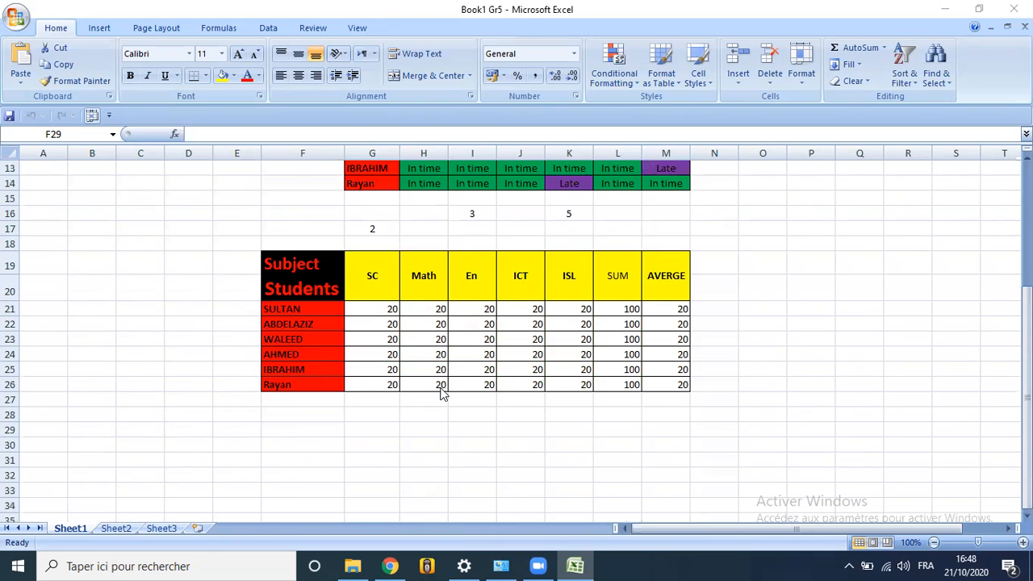
{"action": "left_click", "coordinate": [613, 399]}
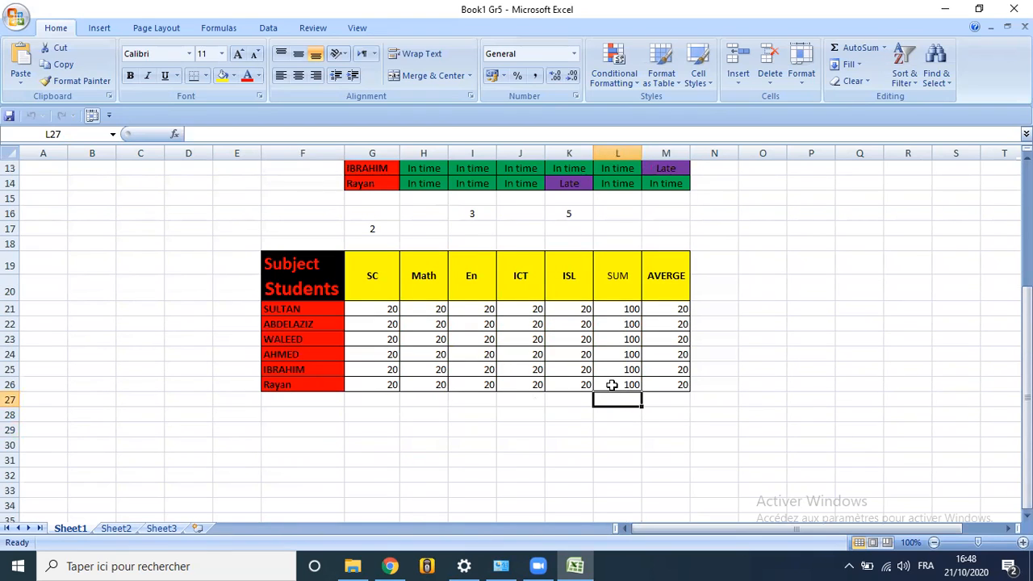
{"action": "left_click", "coordinate": [630, 429]}
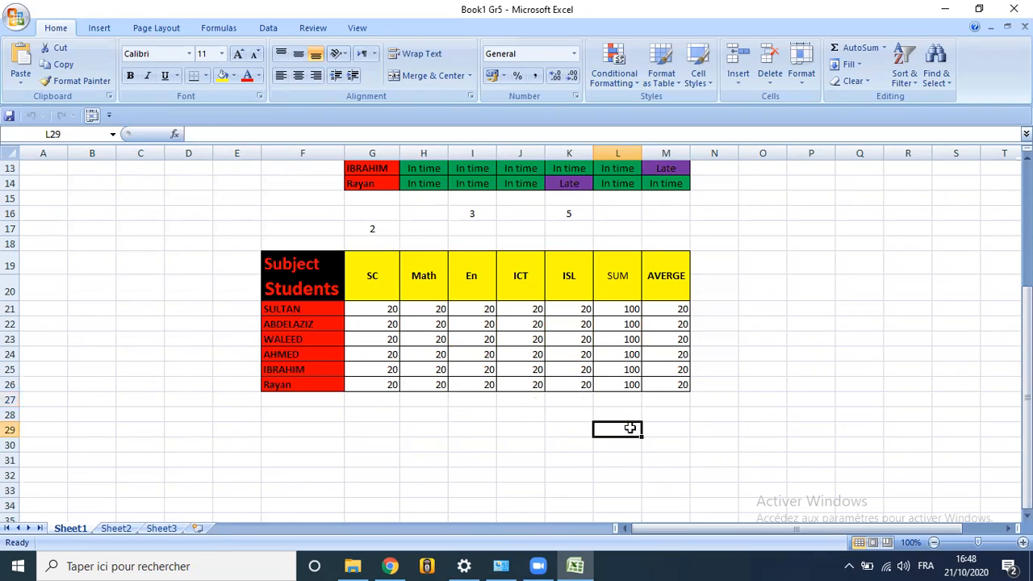
{"action": "left_click", "coordinate": [632, 381]}
{"action": "left_click", "coordinate": [623, 310]}
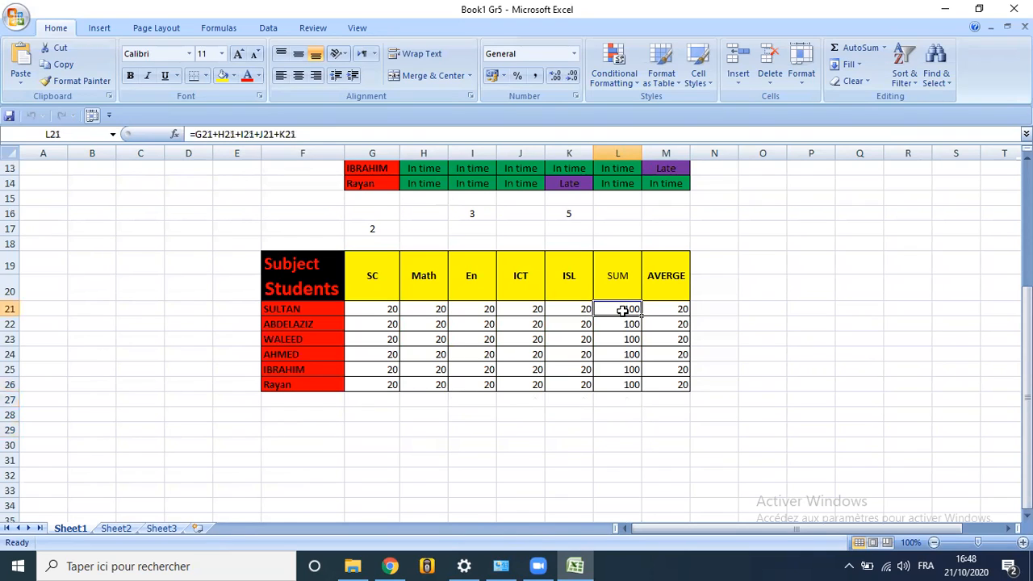
Step: In the first student's row (row 21), set the SC mark to 14, Math to 15 and ISL to 18
{"action": "left_click", "coordinate": [387, 309]}
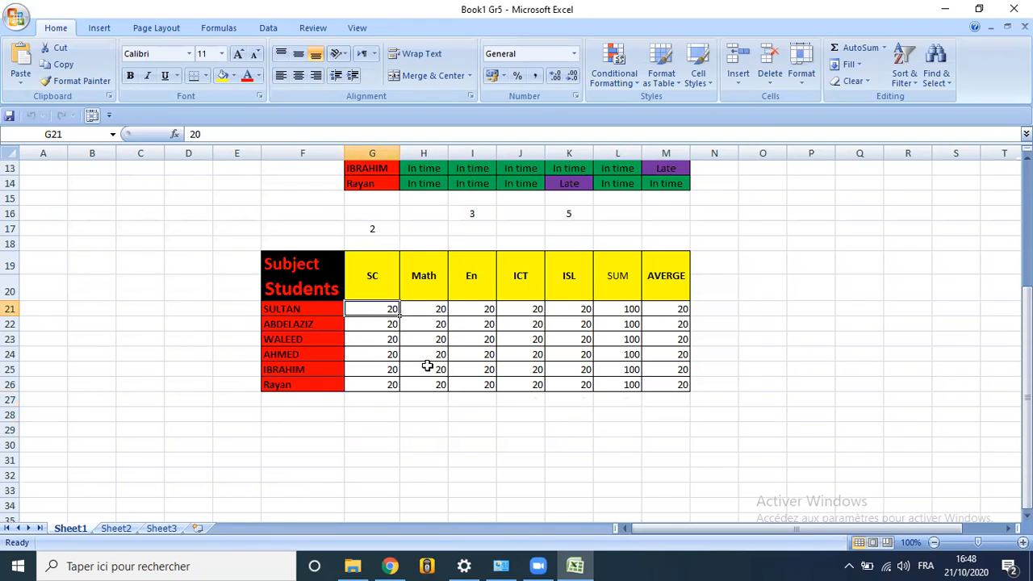
{"action": "type", "text": "14"}
{"action": "key", "text": "Tab"}
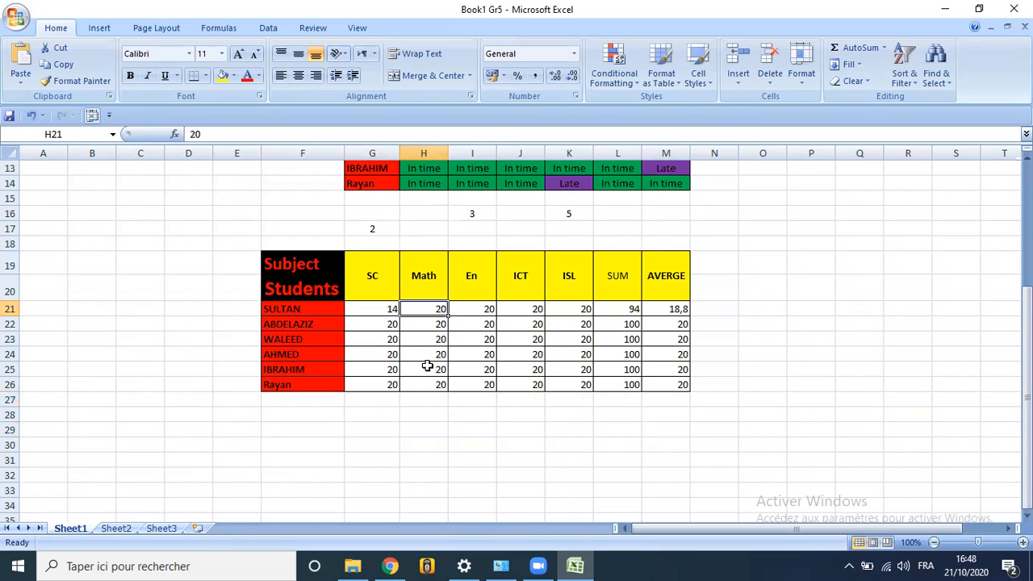
{"action": "type", "text": "15"}
{"action": "key", "text": "Tab"}
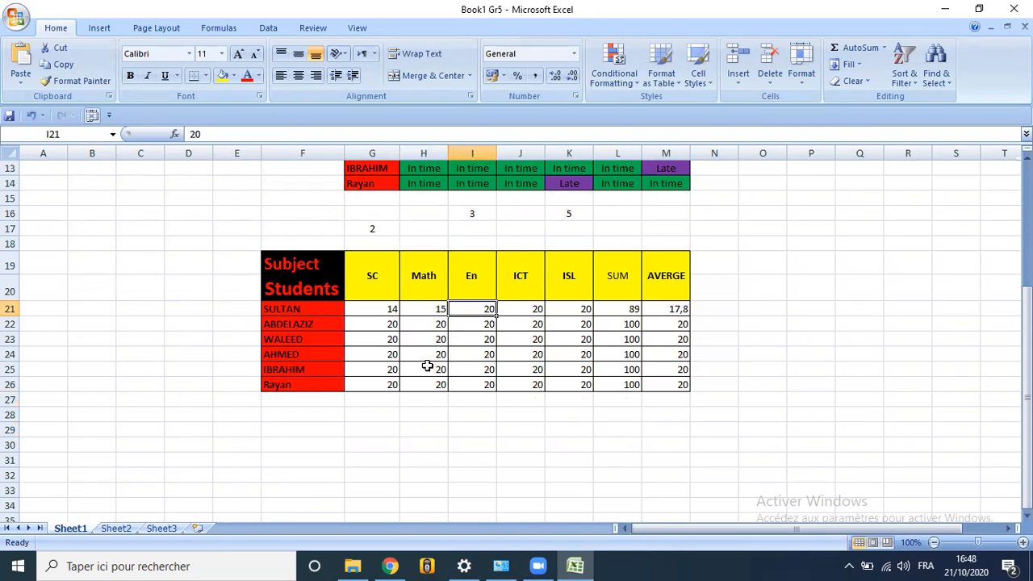
{"action": "key", "text": "Tab"}
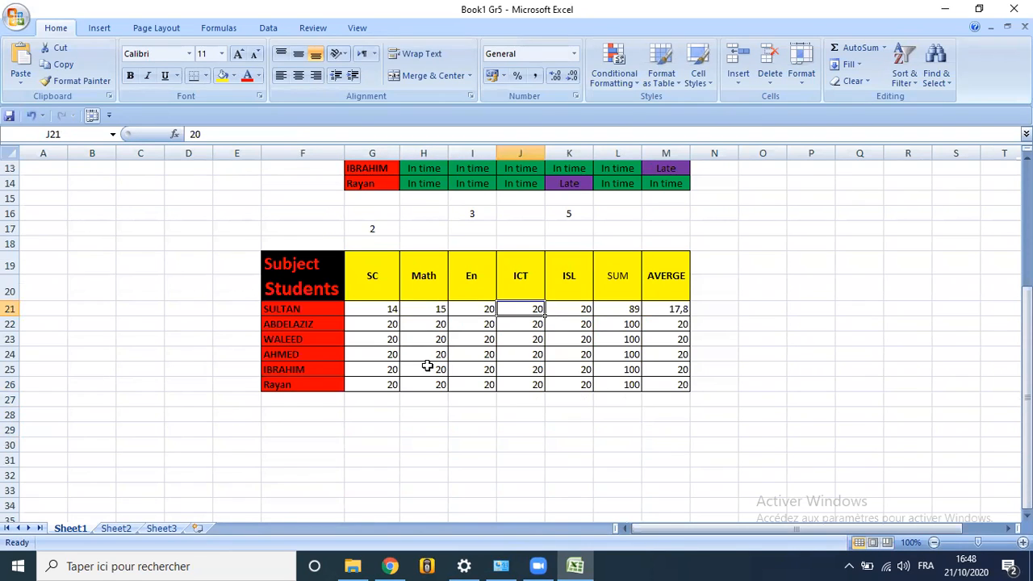
{"action": "key", "text": "Tab"}
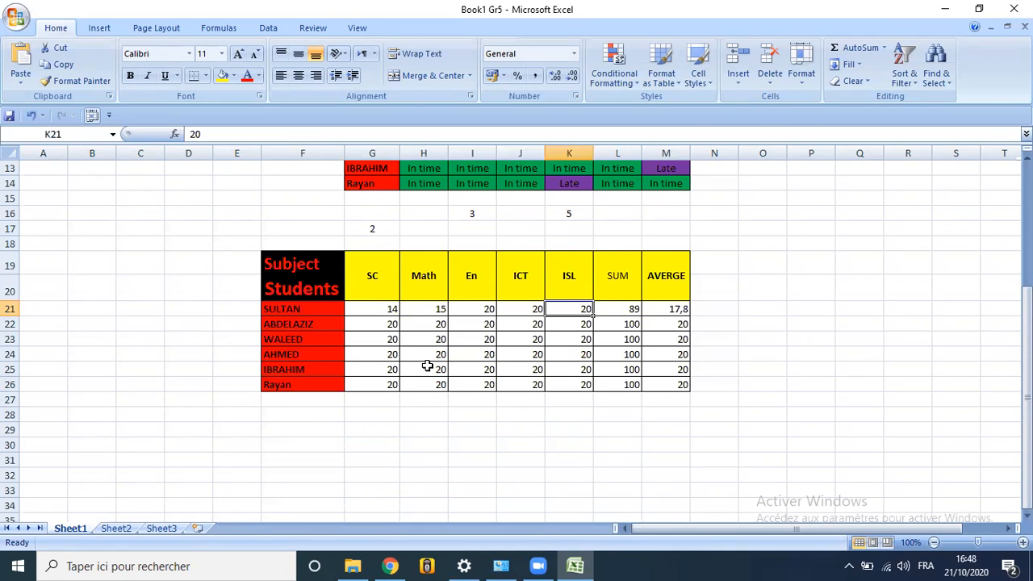
{"action": "type", "text": "18"}
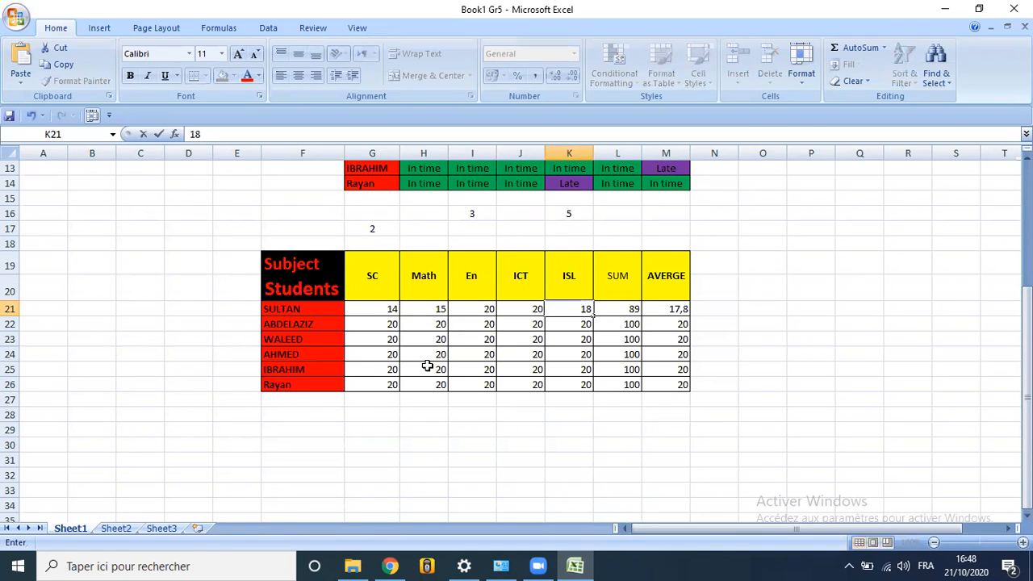
{"action": "left_click", "coordinate": [474, 369]}
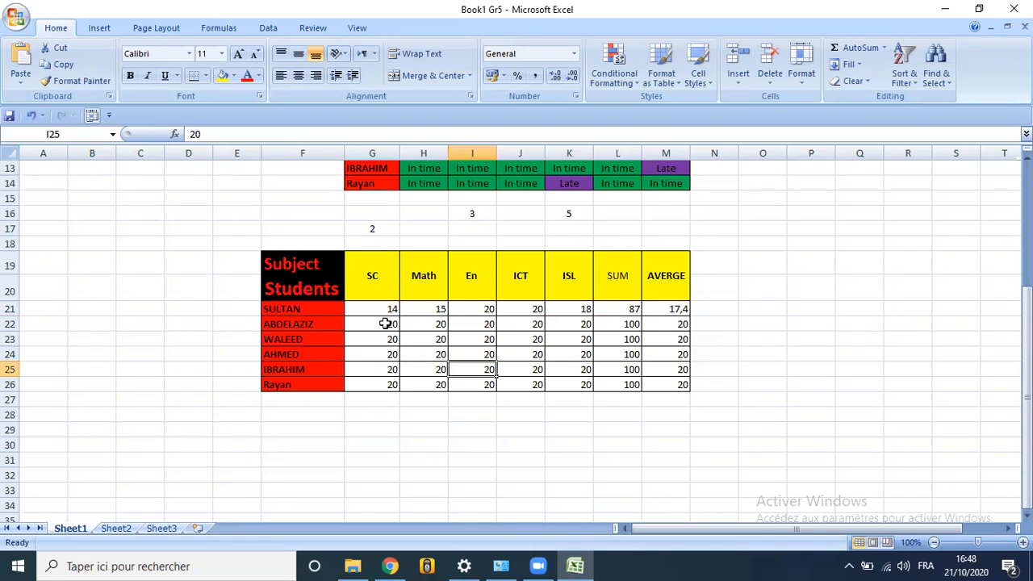
Step: In row 22 of the marks table, set SC to 13, Math to 10, En to 16 and ICT to 18
{"action": "left_click", "coordinate": [386, 323]}
{"action": "type", "text": "14"}
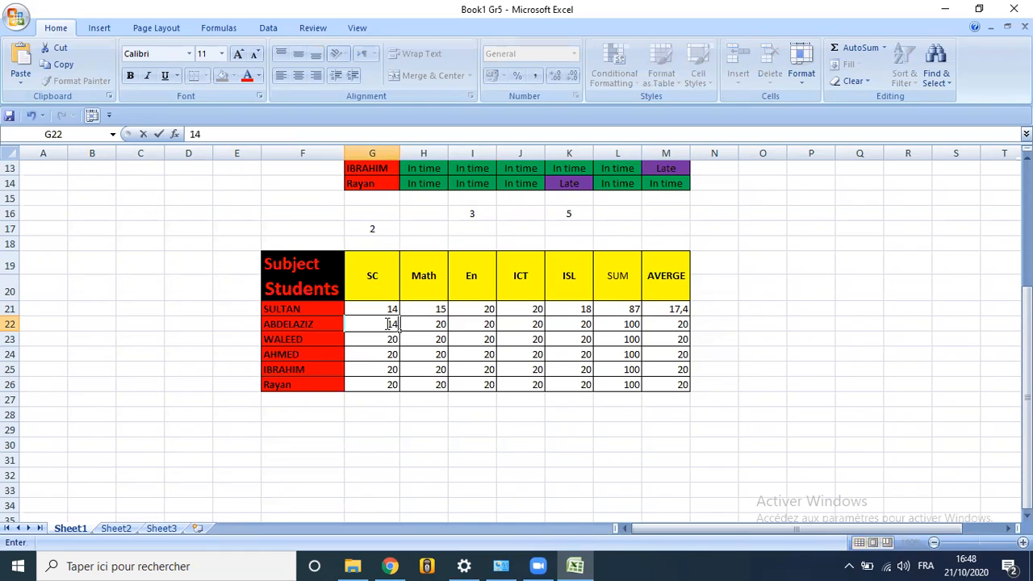
{"action": "key", "text": "BackSpace"}
{"action": "type", "text": "3"}
{"action": "key", "text": "Tab"}
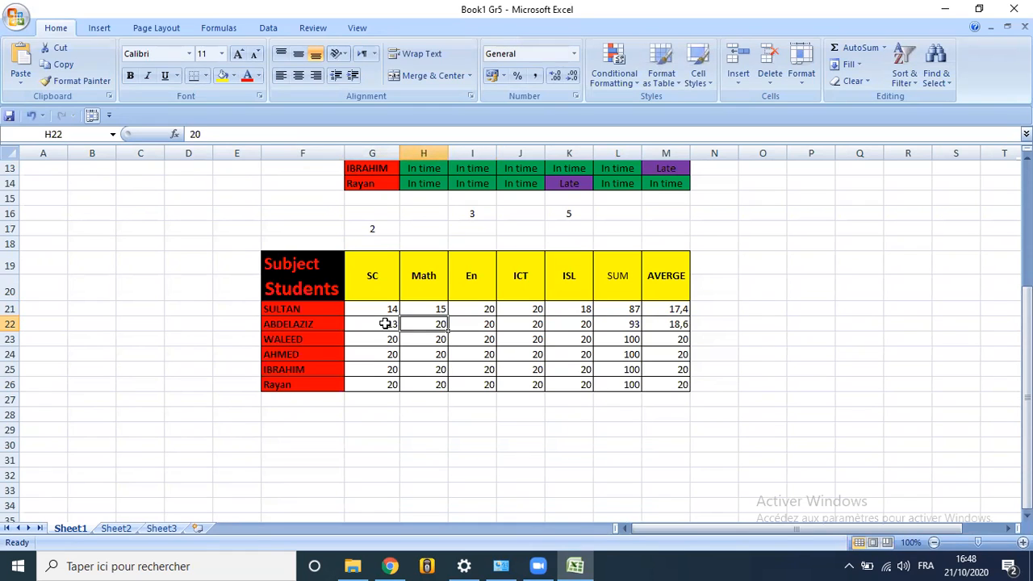
{"action": "type", "text": "10"}
{"action": "key", "text": "Tab"}
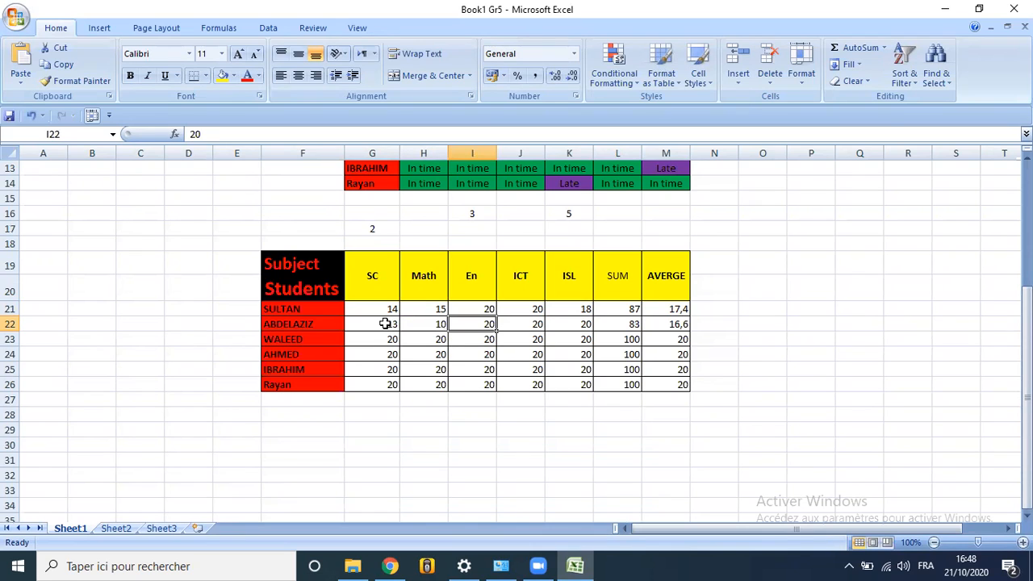
{"action": "type", "text": "16"}
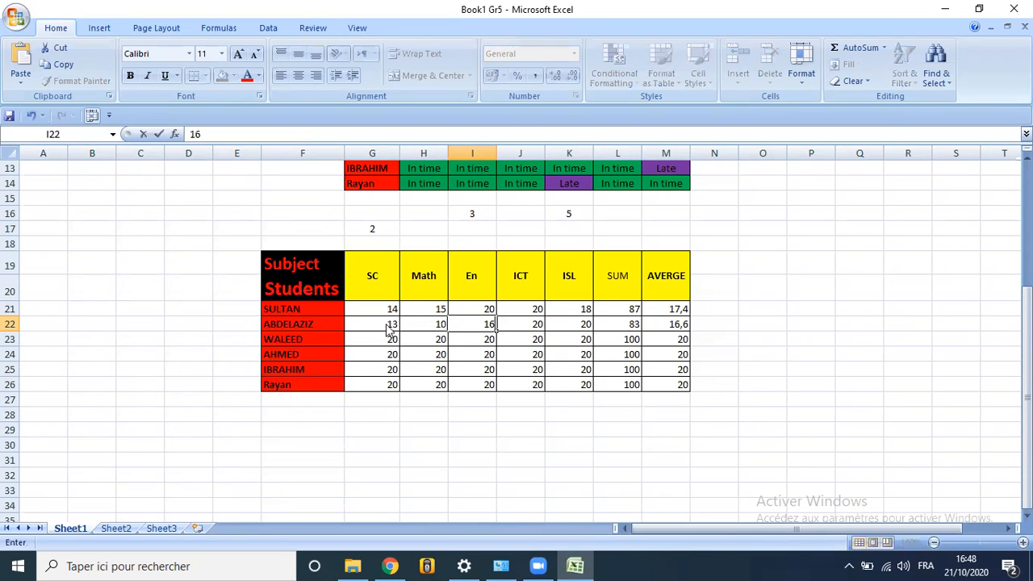
{"action": "key", "text": "Tab"}
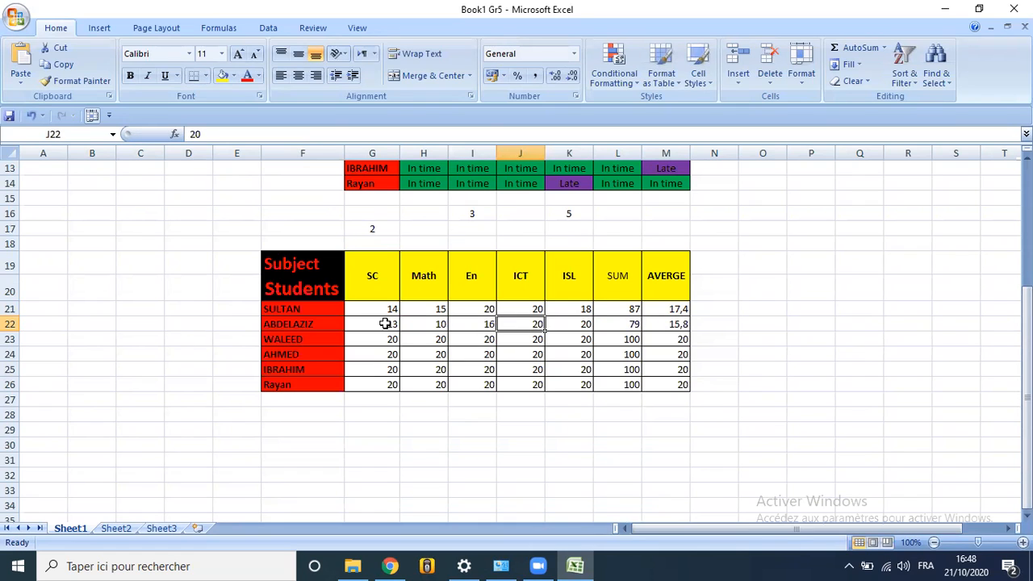
{"action": "type", "text": "18"}
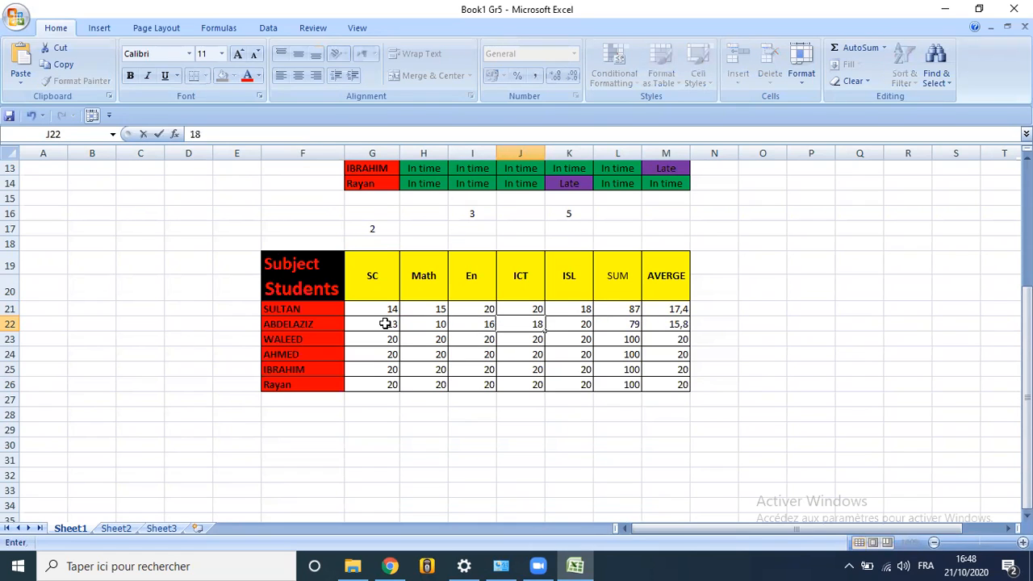
{"action": "key", "text": "Tab"}
{"action": "key", "text": "Down"}
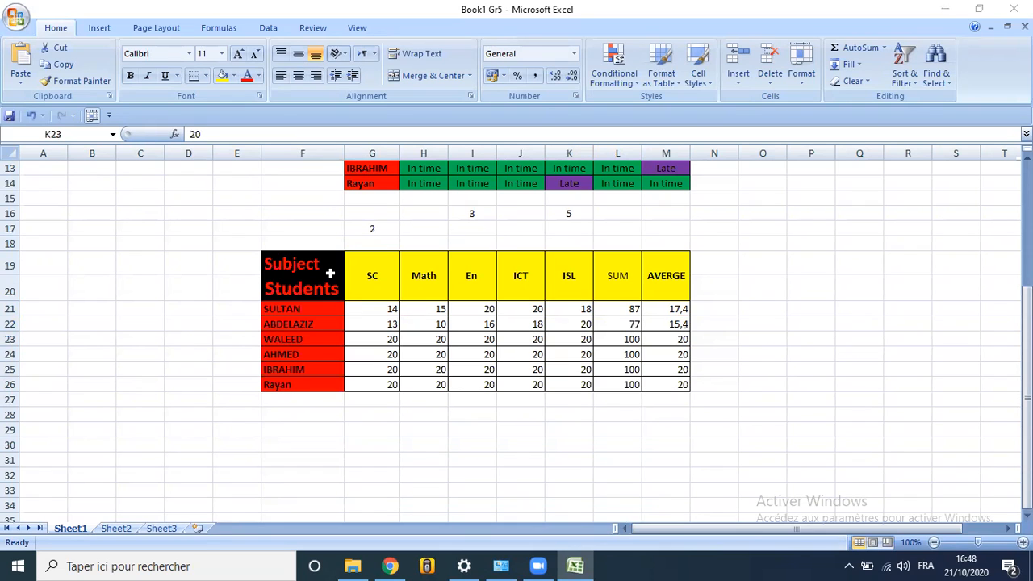
Step: Replace the first three student names in the marks table, cells F21 to F23, with new first names
{"action": "left_click", "coordinate": [304, 309]}
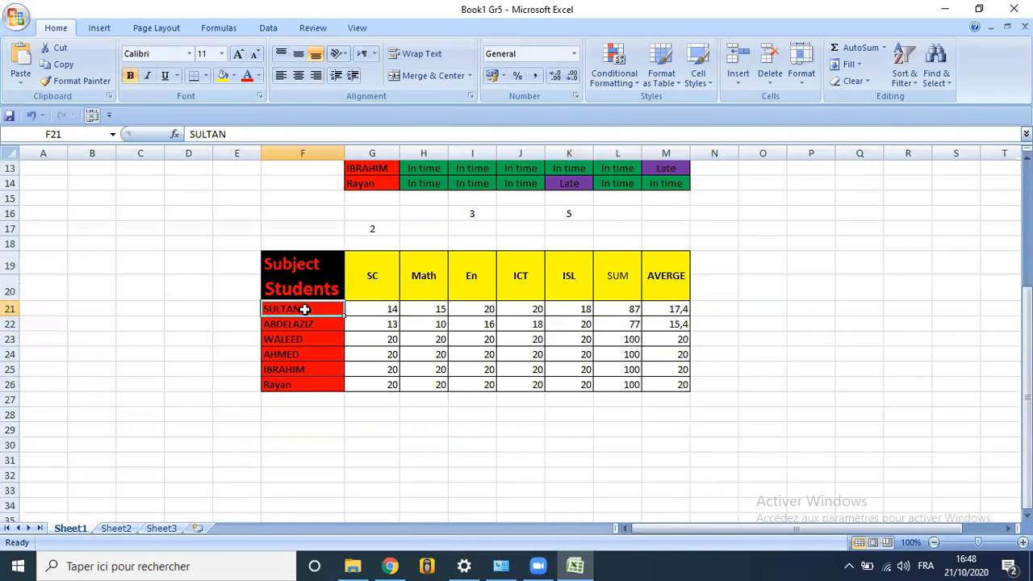
{"action": "type", "text": "Mah"}
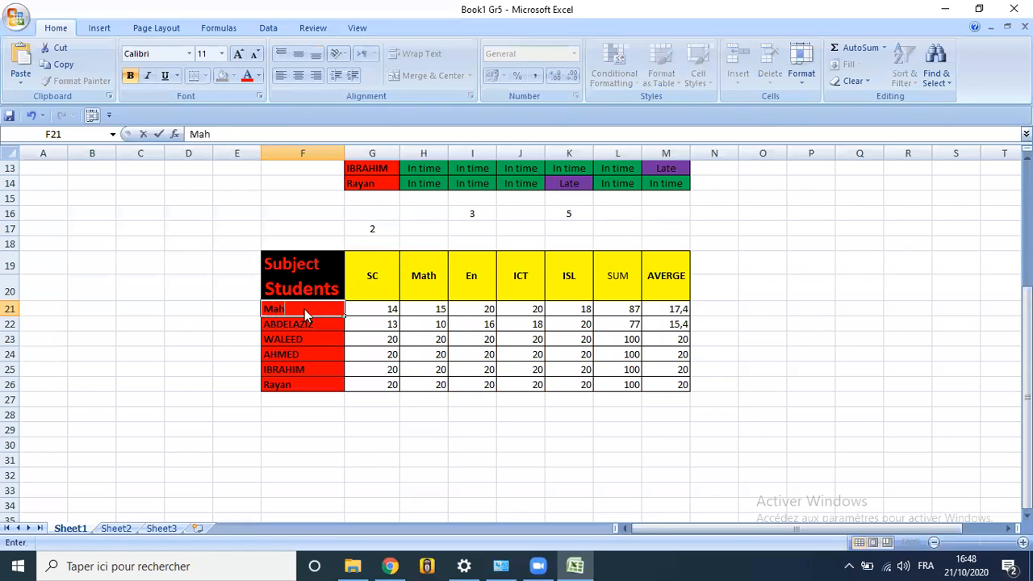
{"action": "type", "text": "moud"}
{"action": "key", "text": "Return"}
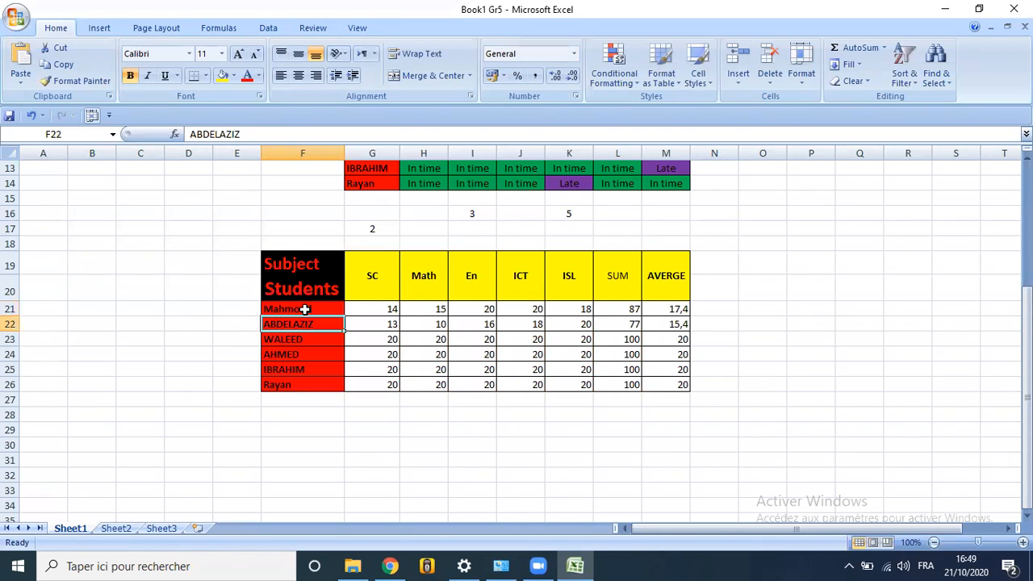
{"action": "type", "text": "Fedi"}
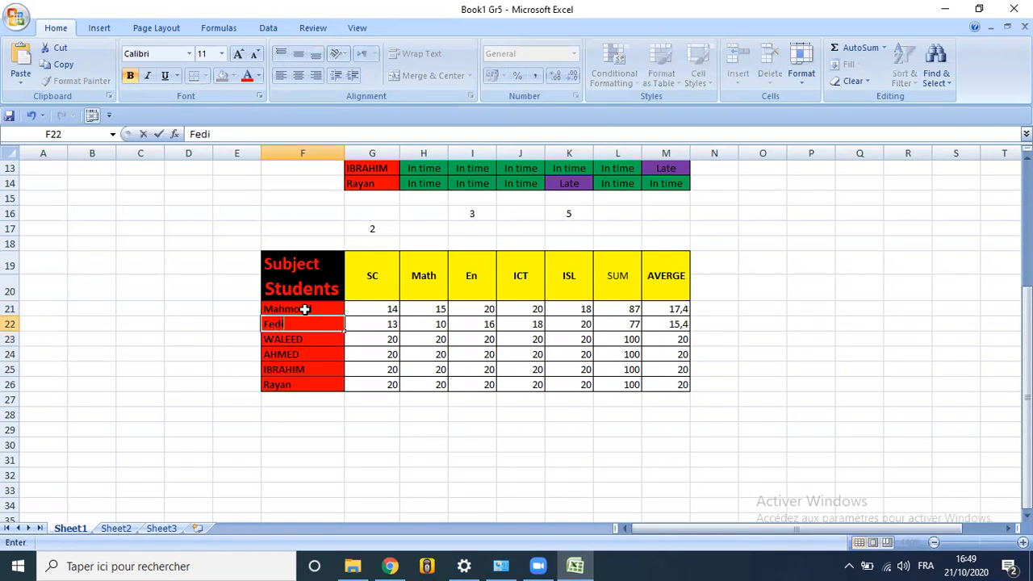
{"action": "key", "text": "Return"}
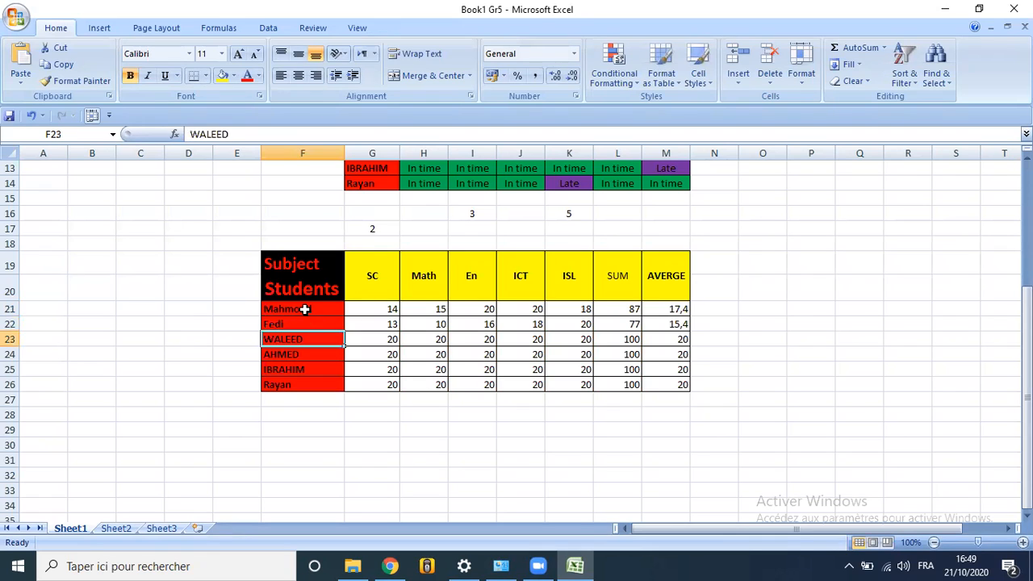
{"action": "type", "text": "Haythem"}
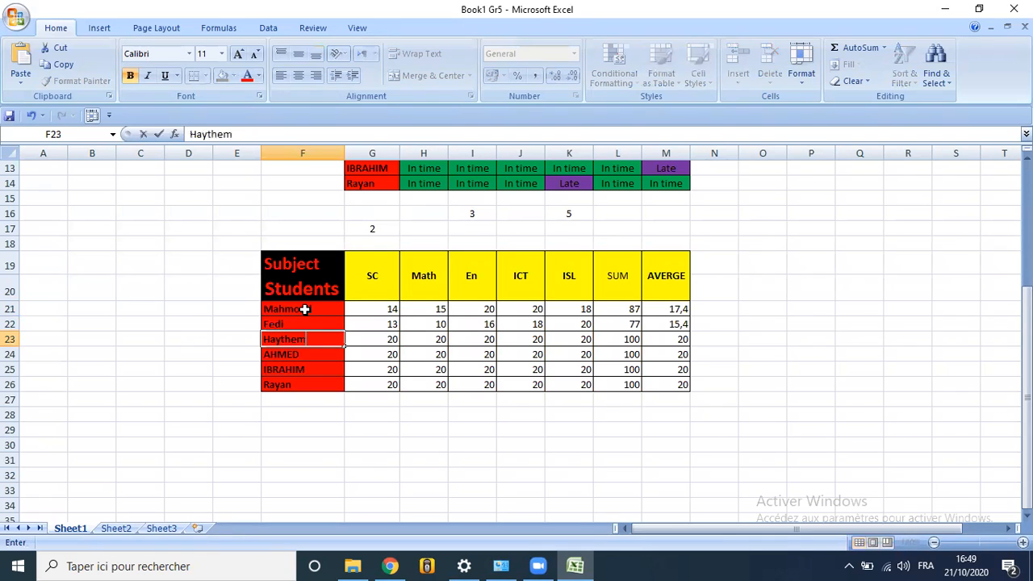
{"action": "key", "text": "Return"}
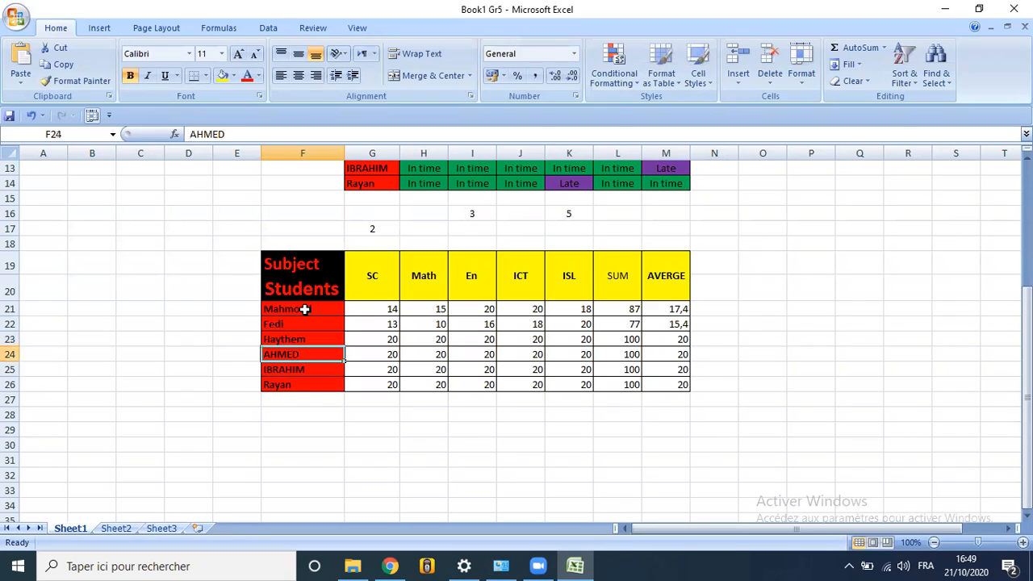
Step: Replace the last three student names in the marks table, cells F24 to F26, with new first names
{"action": "type", "text": "TOM"}
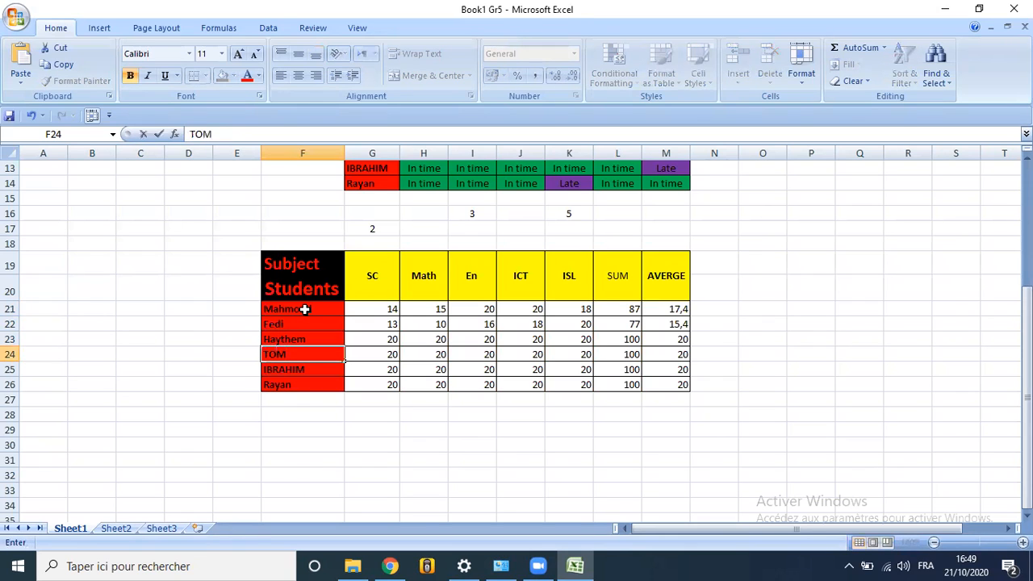
{"action": "key", "text": "Return"}
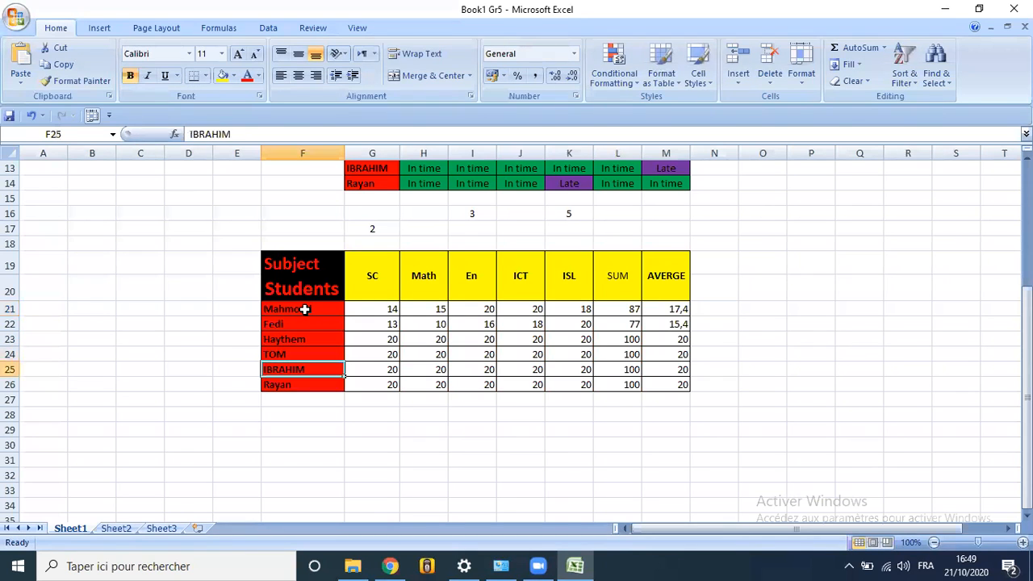
{"action": "type", "text": "Brayan"}
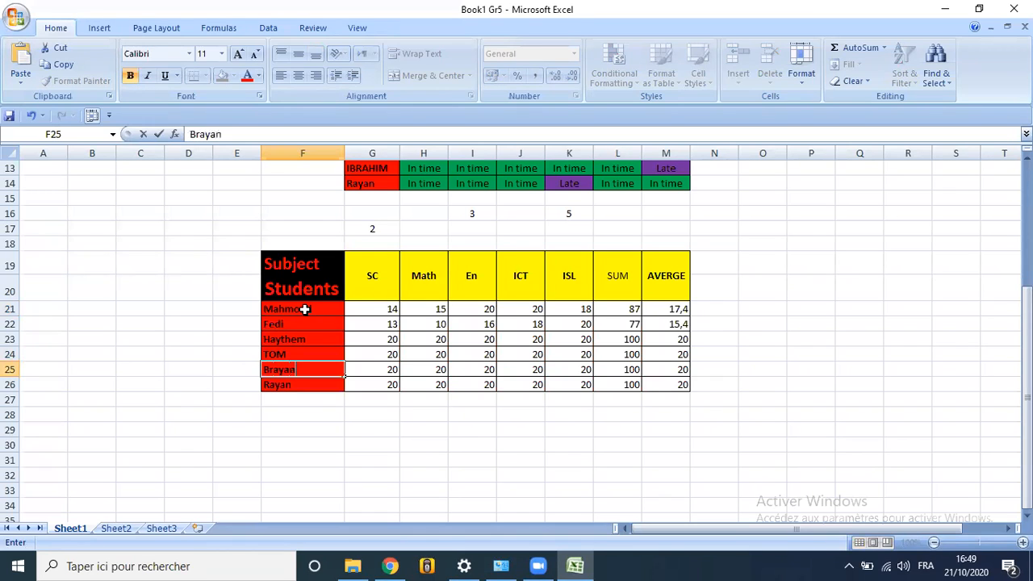
{"action": "key", "text": "Return"}
{"action": "type", "text": "Théo"}
{"action": "left_click", "coordinate": [390, 443]}
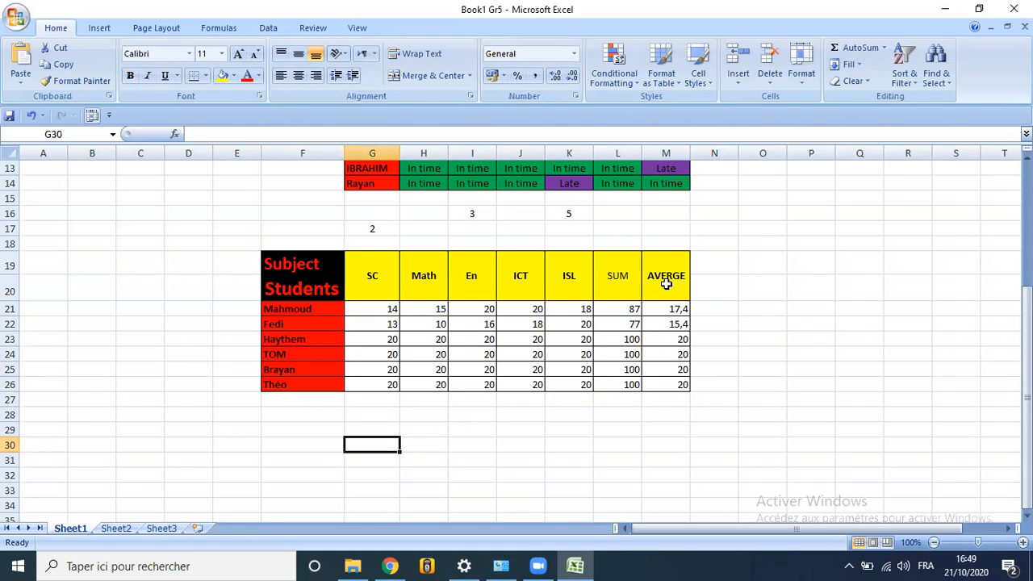
Step: In row 24 of the marks table, set SC to 1, Math to 0, En to 2 and ICT to 10
{"action": "left_click", "coordinate": [387, 355]}
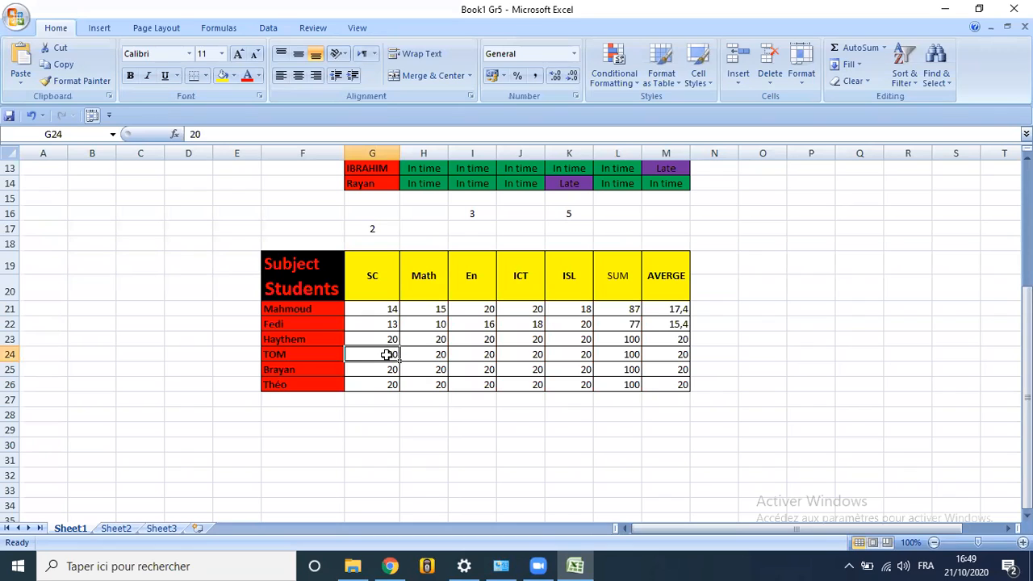
{"action": "type", "text": "1"}
{"action": "key", "text": "Tab"}
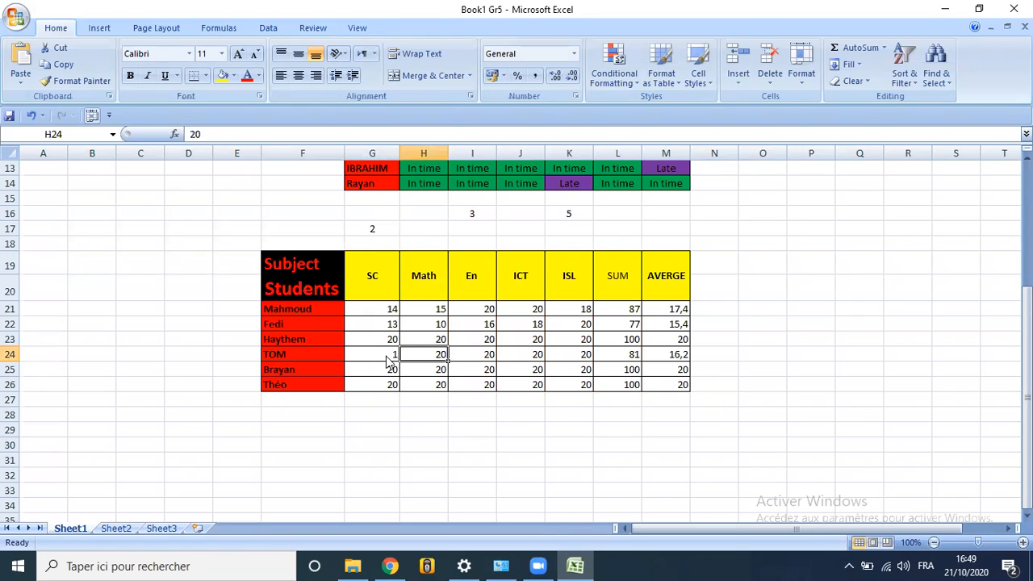
{"action": "type", "text": "0"}
{"action": "key", "text": "Tab"}
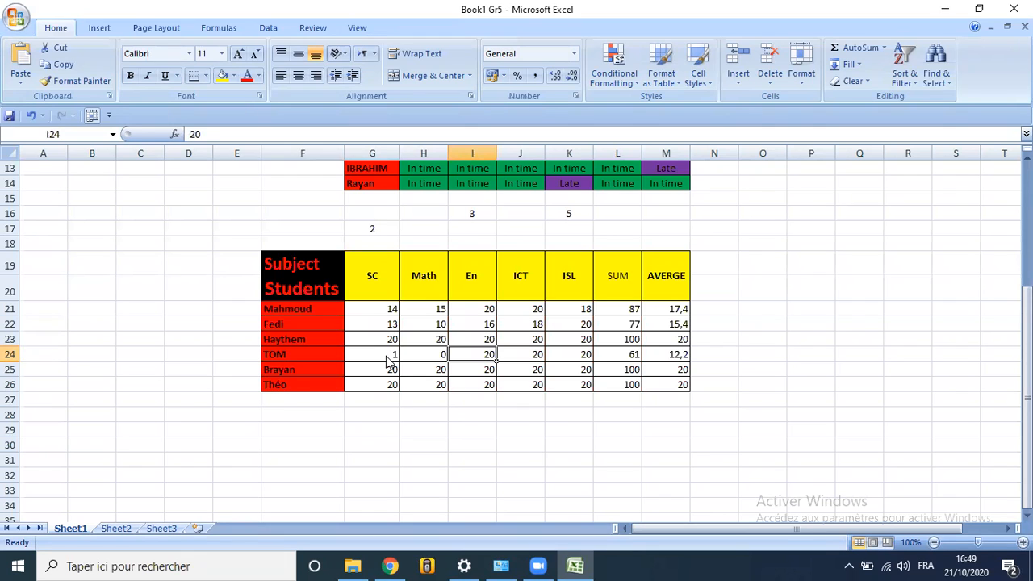
{"action": "type", "text": "2"}
{"action": "key", "text": "Tab"}
{"action": "type", "text": "10"}
{"action": "key", "text": "Tab"}
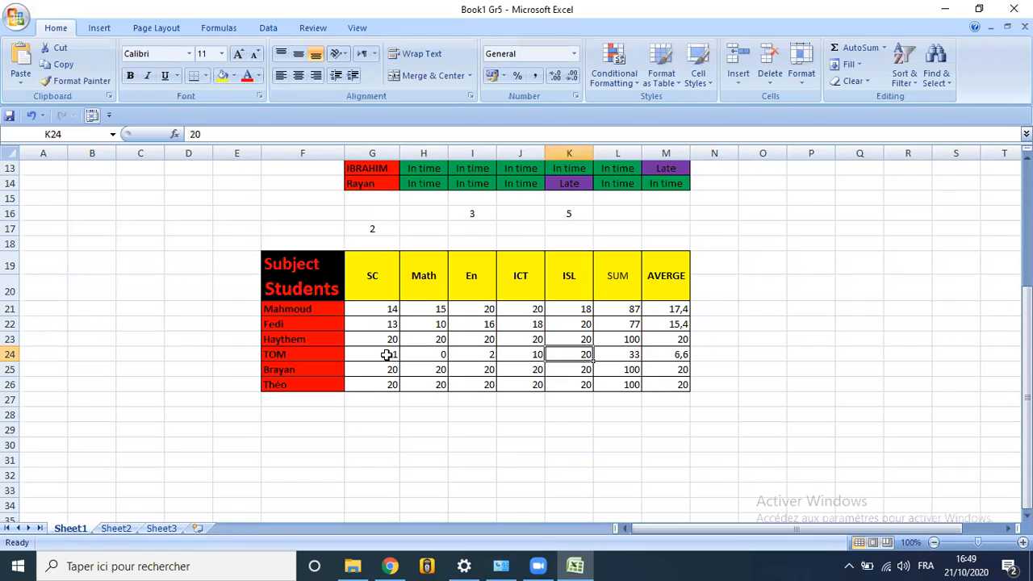
Step: In row 25 of the marks table, set SC to 10, Math to 8, ICT to 18 and ISL to 12
{"action": "key", "text": "Down"}
{"action": "key", "text": "Left"}
{"action": "key", "text": "Left"}
{"action": "key", "text": "Left"}
{"action": "key", "text": "Left"}
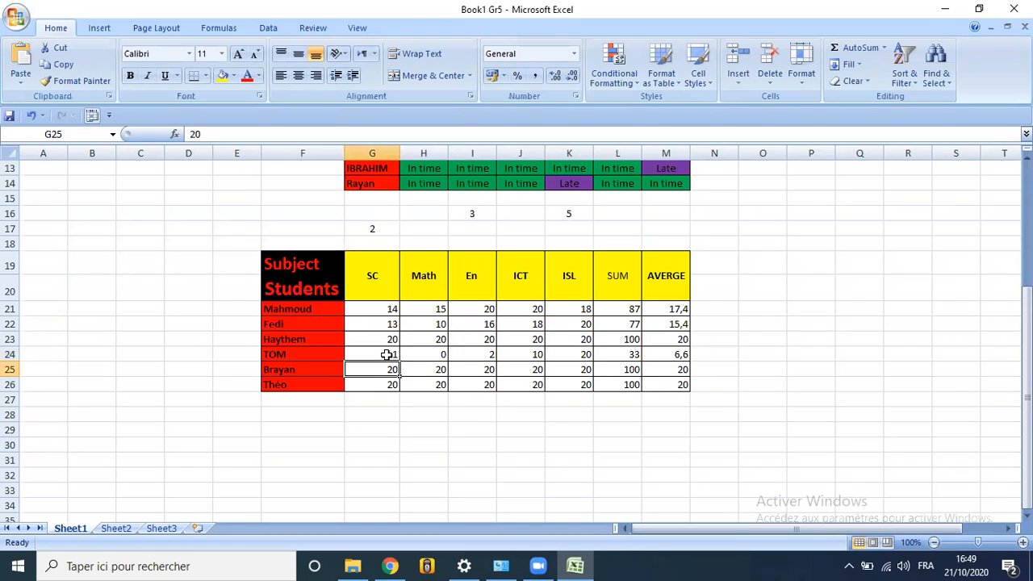
{"action": "type", "text": "10"}
{"action": "key", "text": "Tab"}
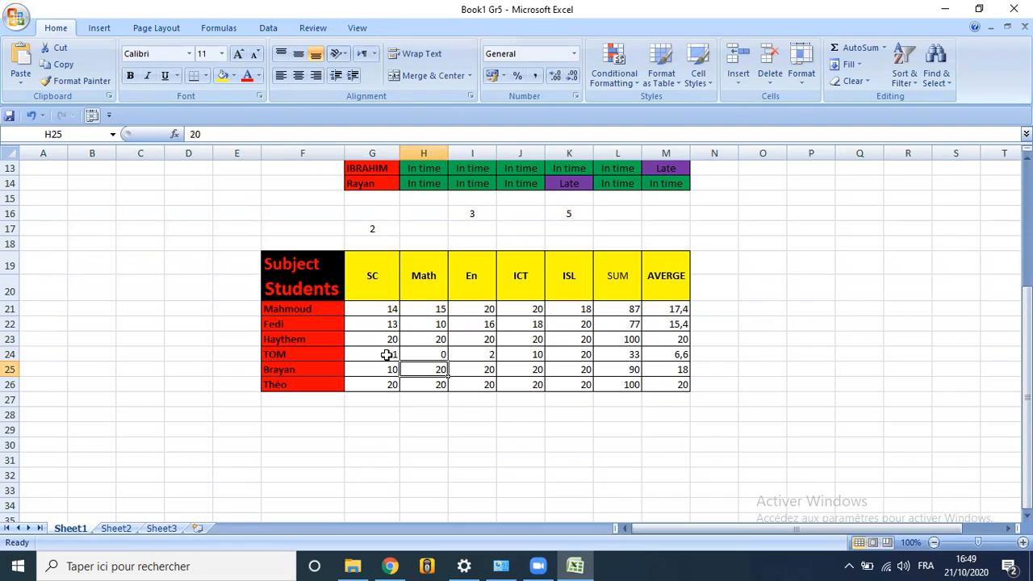
{"action": "type", "text": "8"}
{"action": "key", "text": "Tab"}
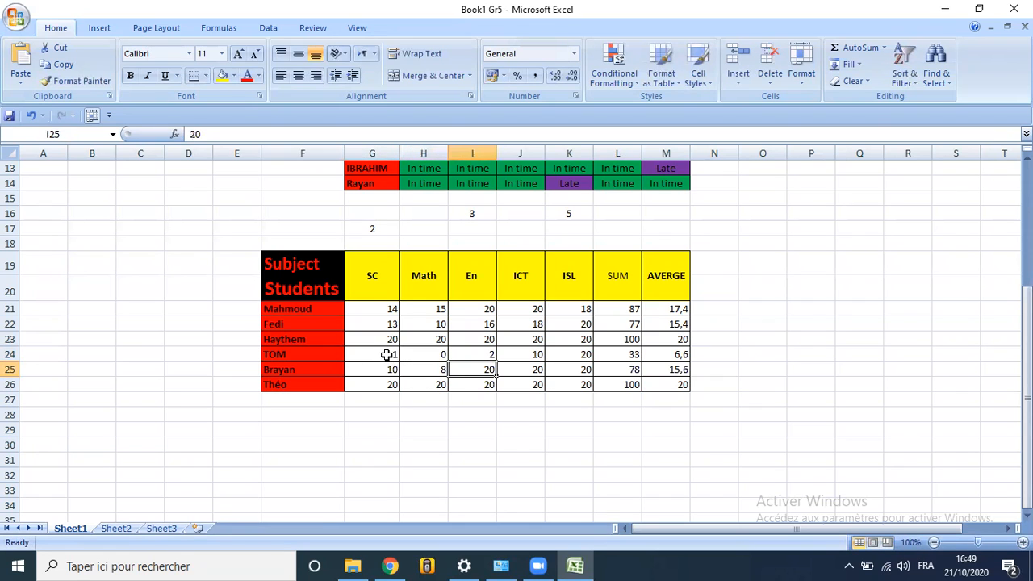
{"action": "key", "text": "Tab"}
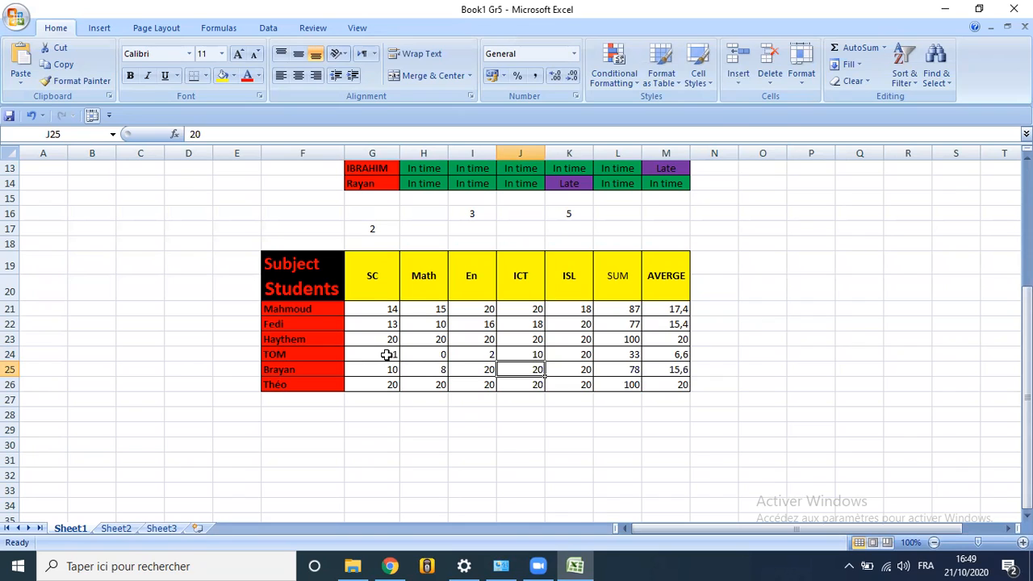
{"action": "type", "text": "18"}
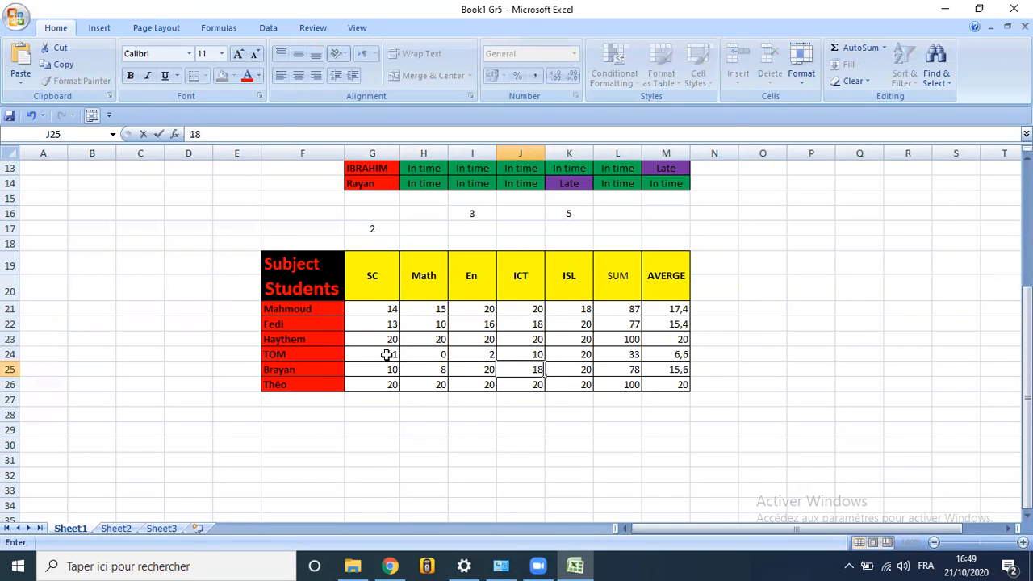
{"action": "key", "text": "Tab"}
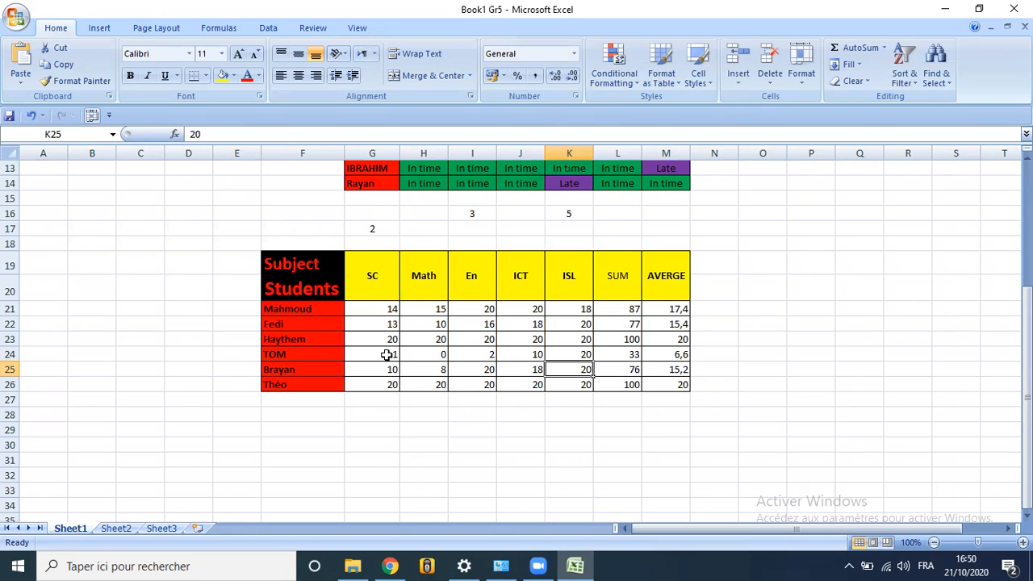
{"action": "type", "text": "12"}
{"action": "key", "text": "Return"}
Step: In row 26 of the marks table, set SC to 0, Math to 5, En to 7, ICT to 2 and ISL to 9
{"action": "key", "text": "Left"}
{"action": "key", "text": "Left"}
{"action": "key", "text": "Left"}
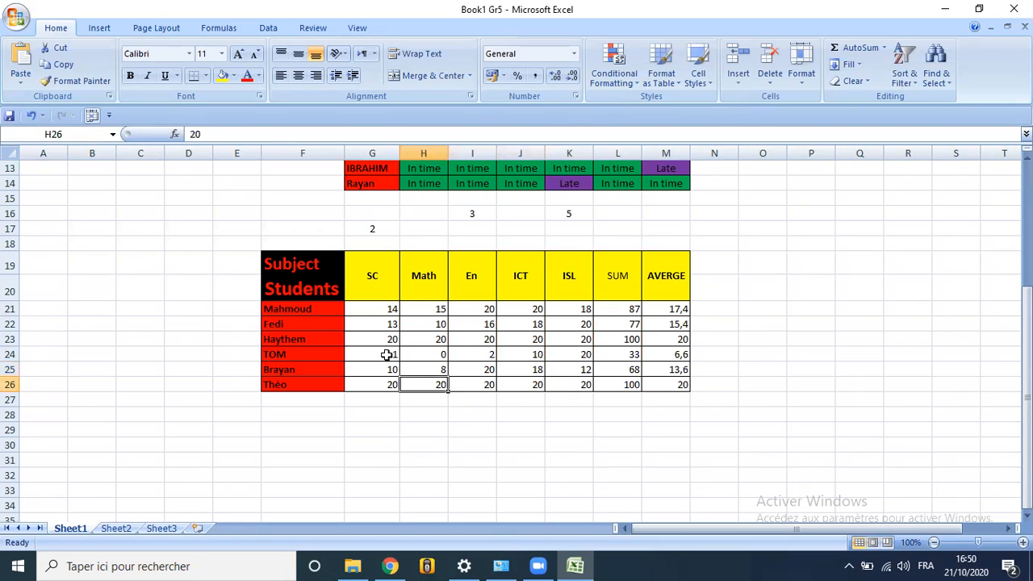
{"action": "key", "text": "Left"}
{"action": "type", "text": "0"}
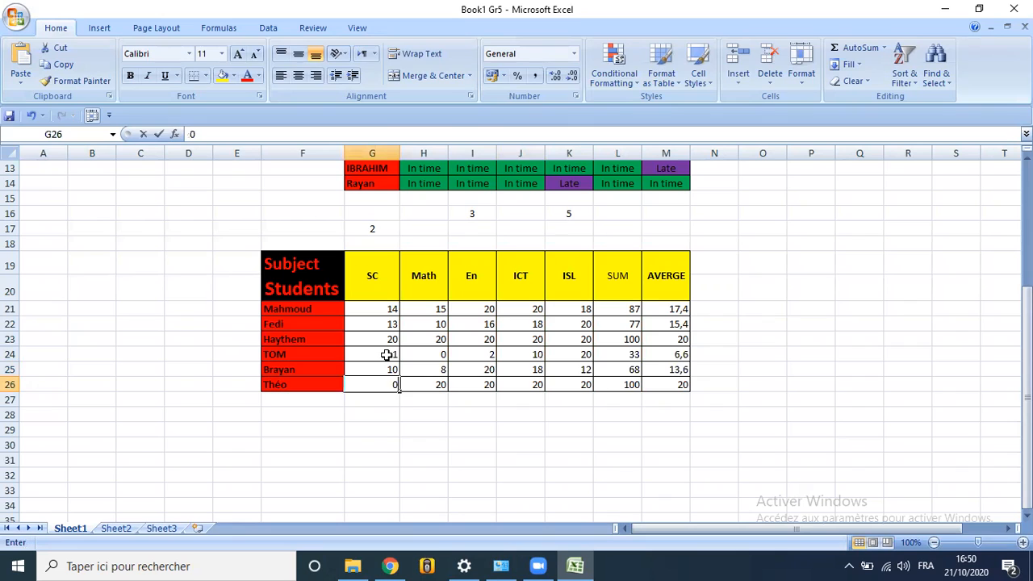
{"action": "key", "text": "Right"}
{"action": "type", "text": "5"}
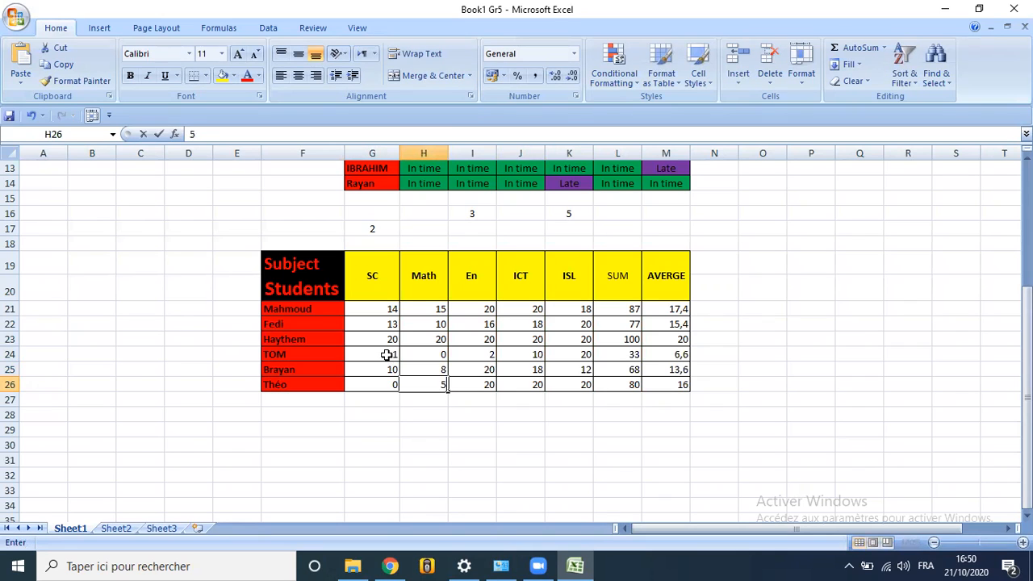
{"action": "key", "text": "Right"}
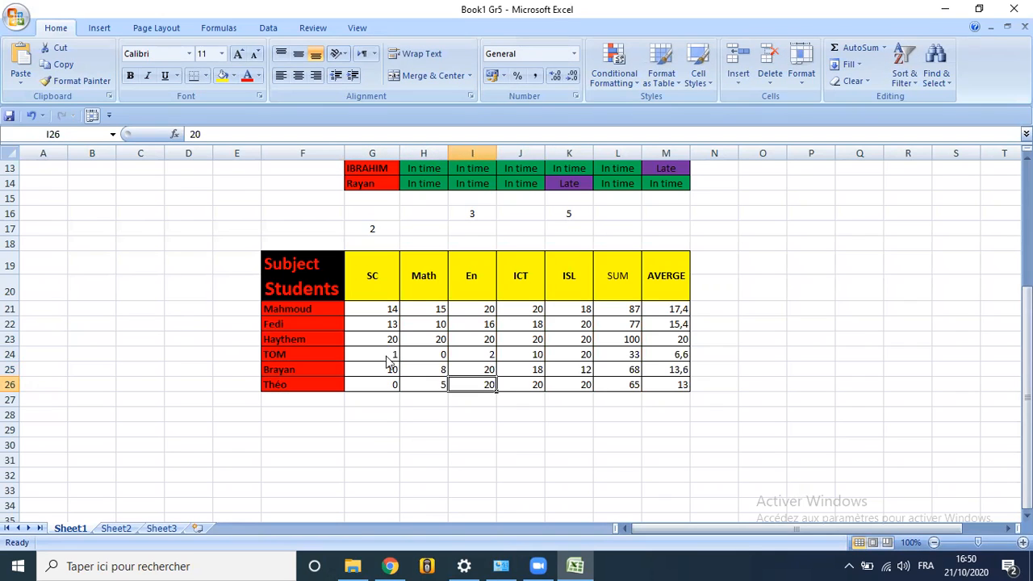
{"action": "type", "text": "7"}
{"action": "key", "text": "Right"}
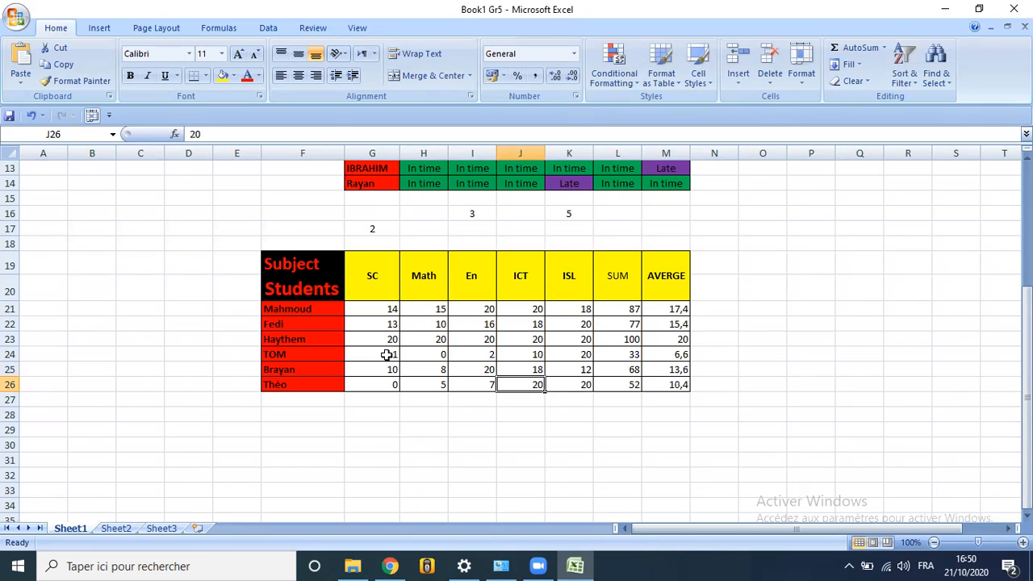
{"action": "type", "text": "2"}
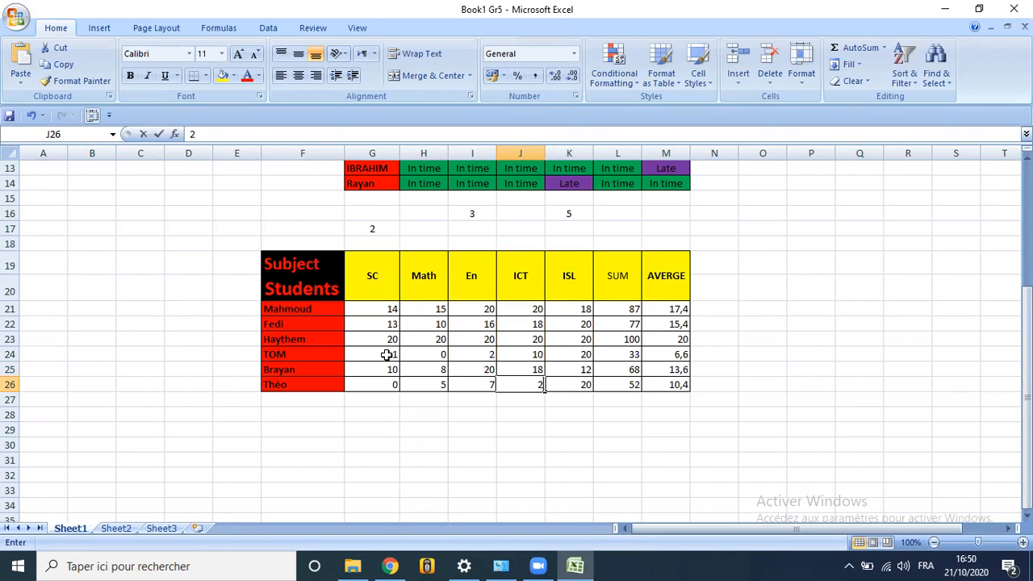
{"action": "key", "text": "Right"}
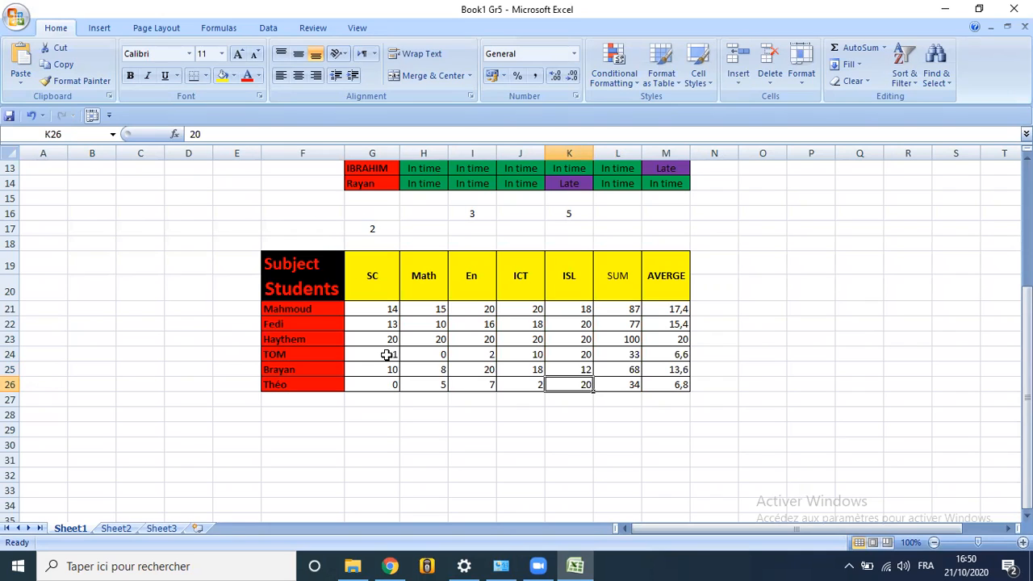
{"action": "type", "text": "9"}
{"action": "left_click", "coordinate": [441, 331]}
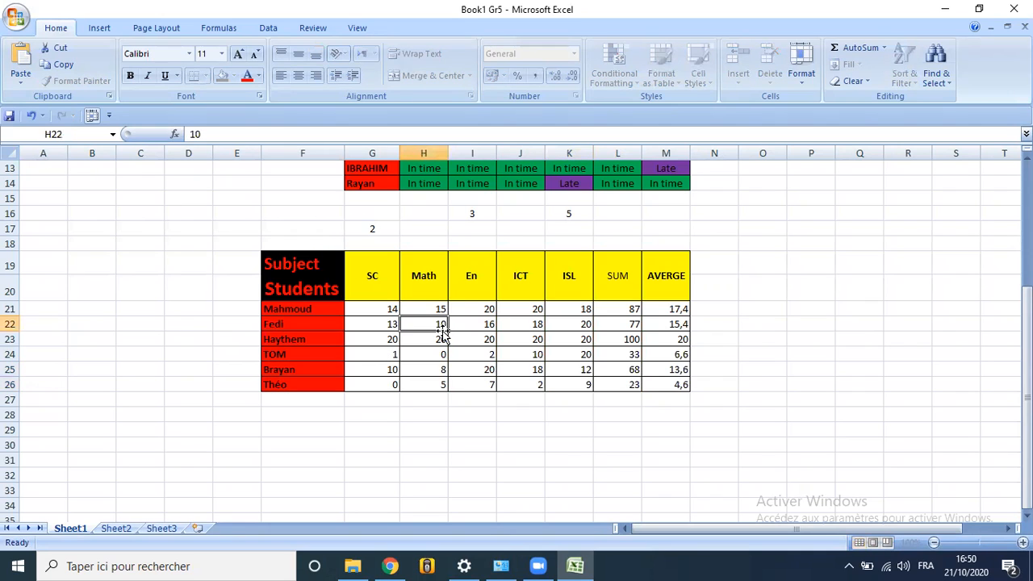
{"action": "left_click", "coordinate": [489, 430]}
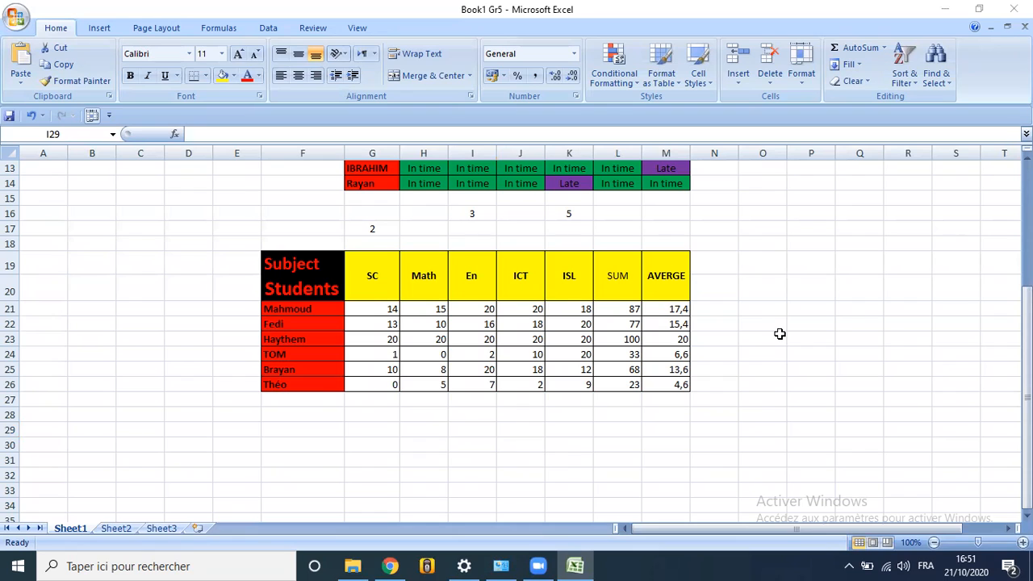
{"action": "left_click", "coordinate": [618, 309]}
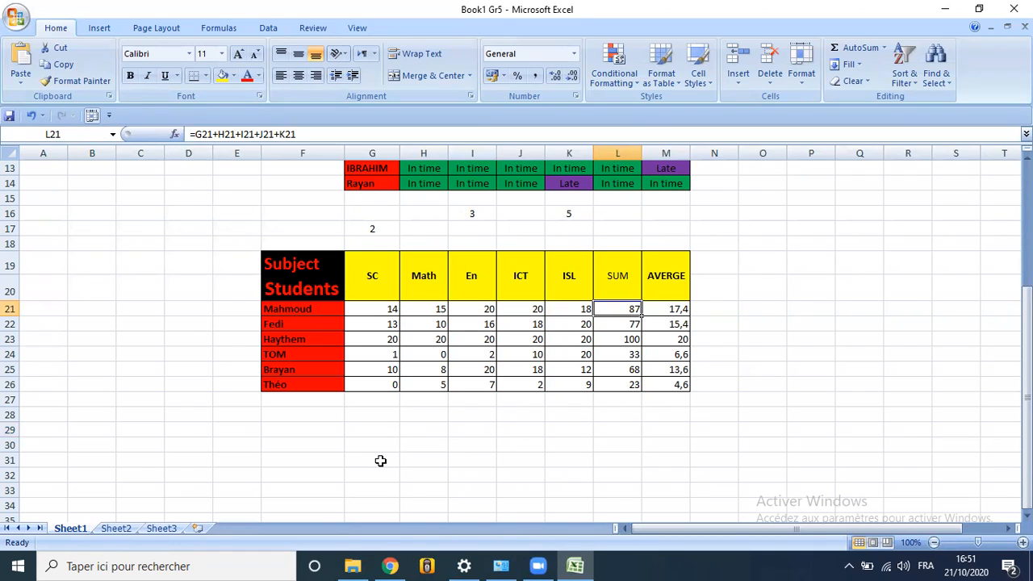
{"action": "left_click", "coordinate": [377, 446]}
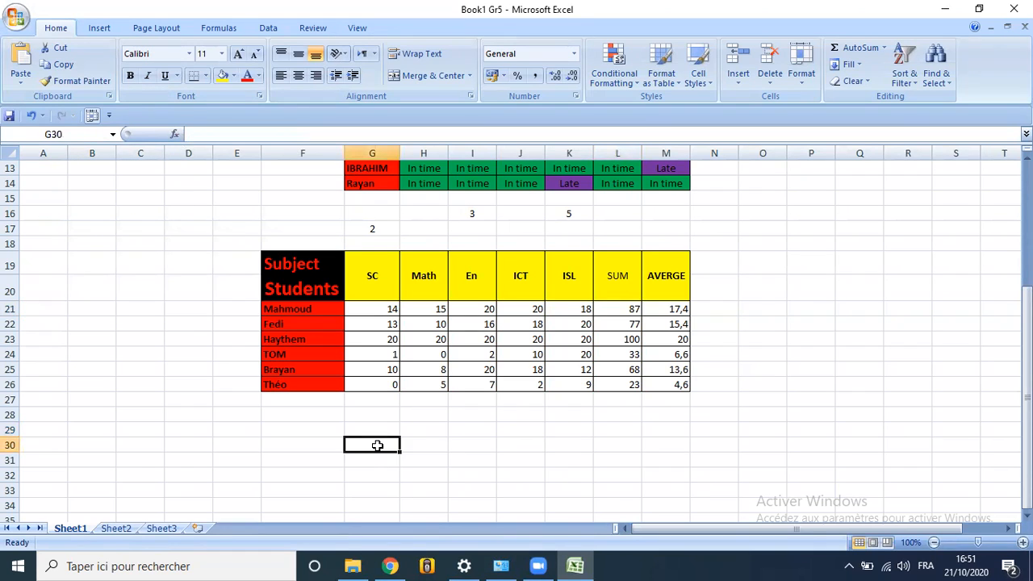
{"action": "left_click", "coordinate": [174, 134]}
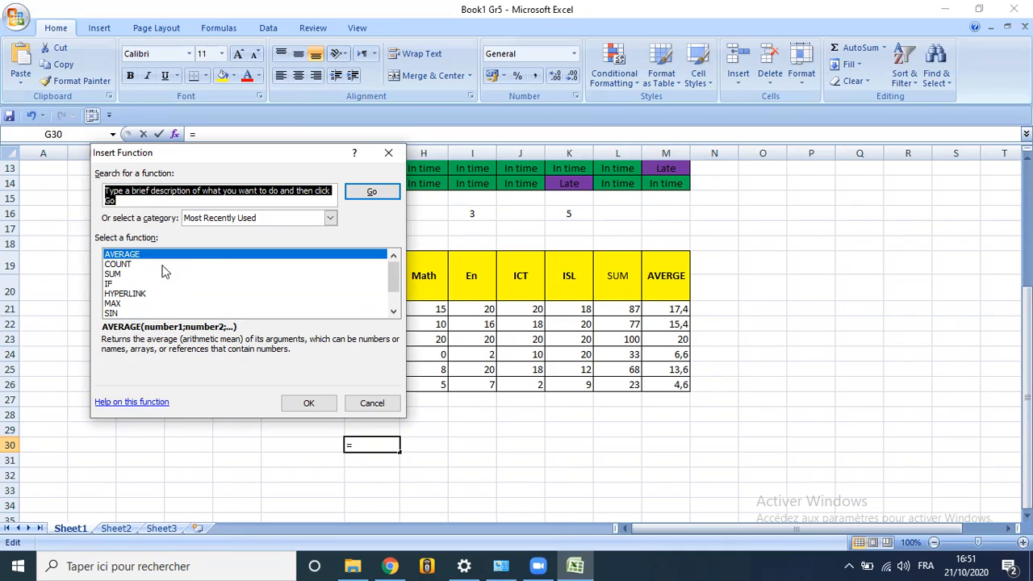
{"action": "left_click", "coordinate": [126, 277]}
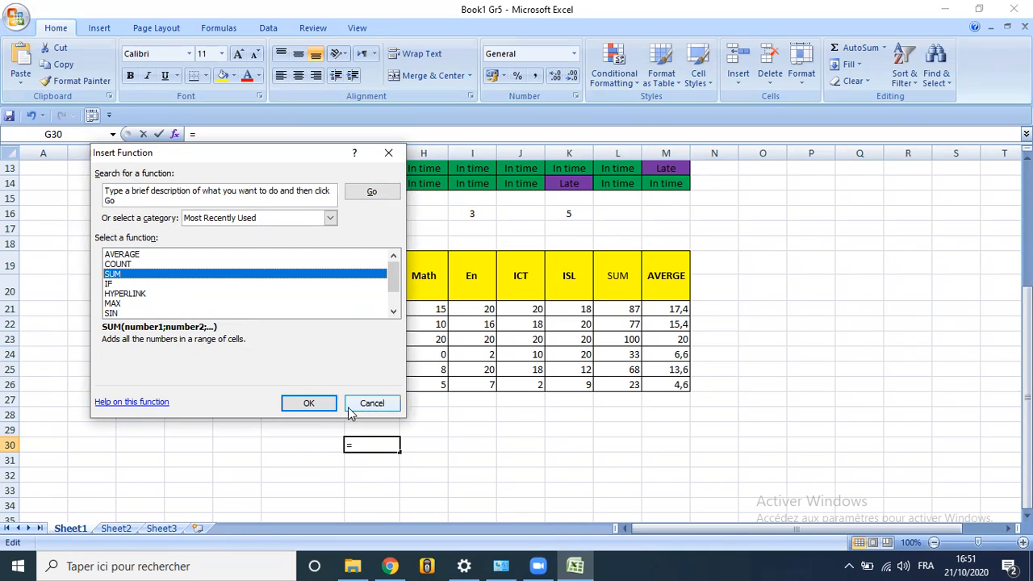
{"action": "left_click", "coordinate": [320, 406]}
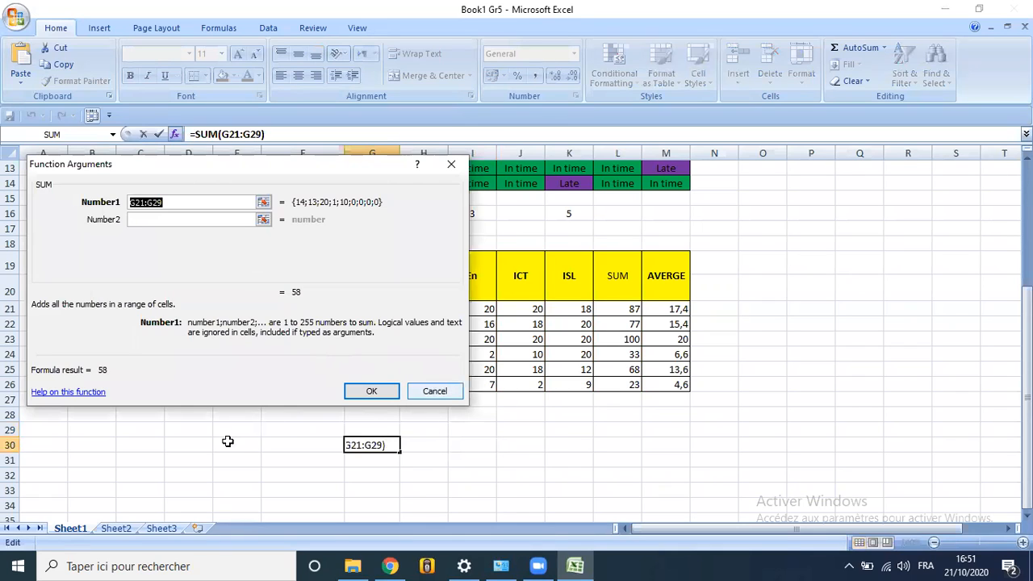
{"action": "key", "text": "Escape"}
Step: Enter the numbers 19, 20 and 23 in cells E30 to E32 below the marks table
{"action": "left_click", "coordinate": [234, 442]}
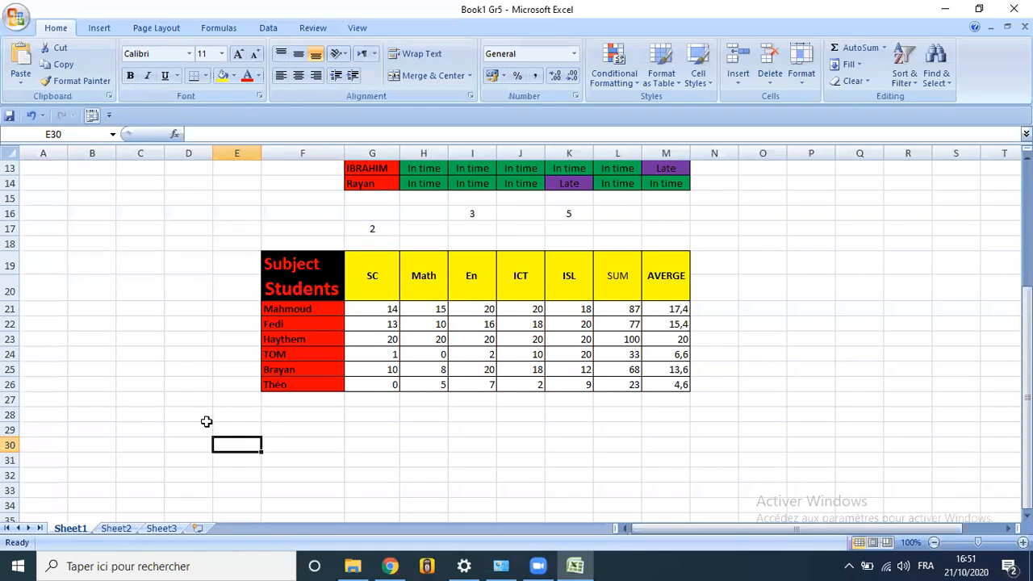
{"action": "type", "text": "19"}
{"action": "key", "text": "Return"}
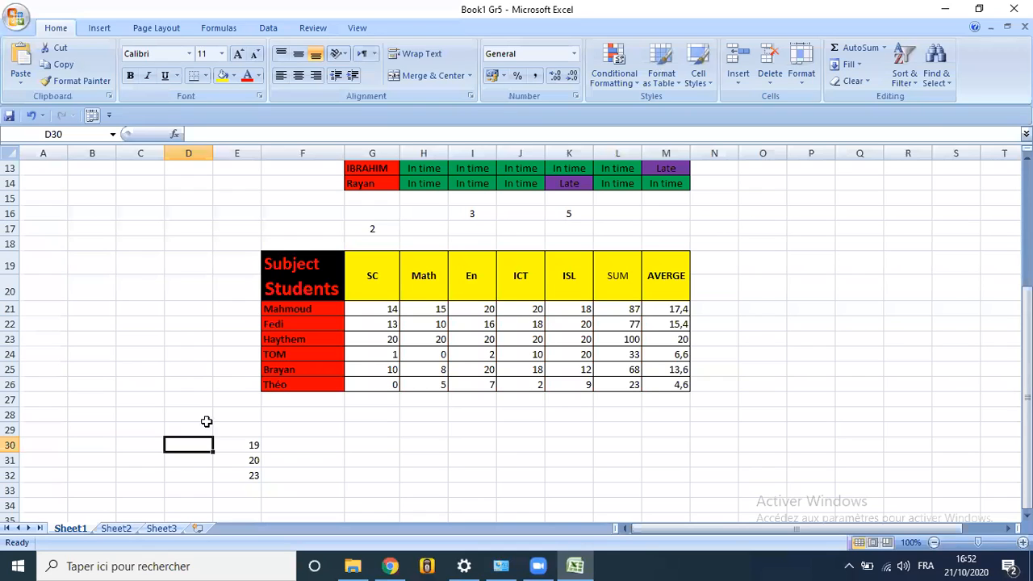
Step: Enter 23, 20, 100 and 5 in cells D30 to D33, and 10 in cell E33
{"action": "type", "text": "23"}
{"action": "key", "text": "Return"}
{"action": "type", "text": "20"}
{"action": "key", "text": "Return"}
{"action": "type", "text": "100"}
{"action": "key", "text": "Return"}
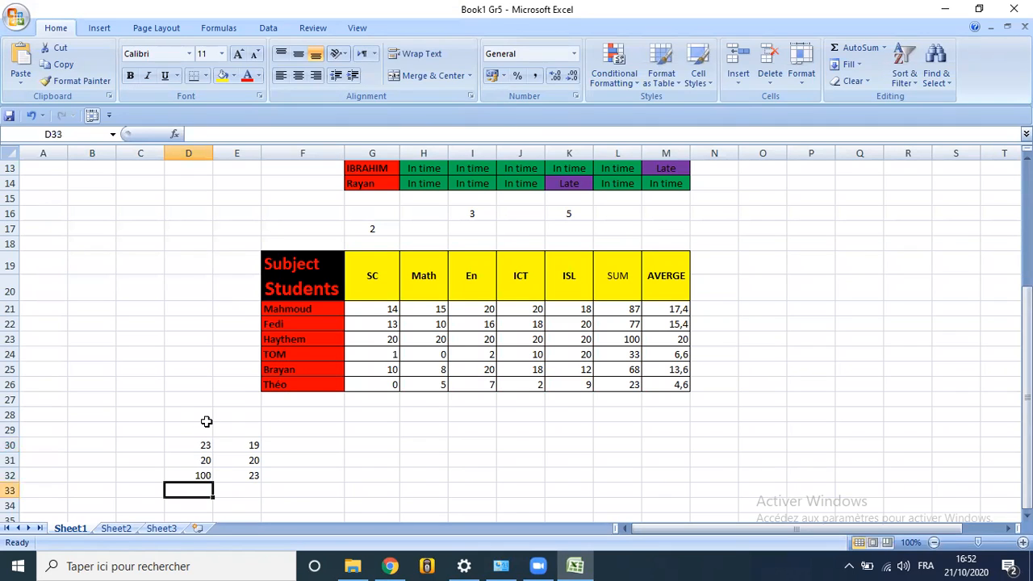
{"action": "type", "text": "5"}
{"action": "key", "text": "Tab"}
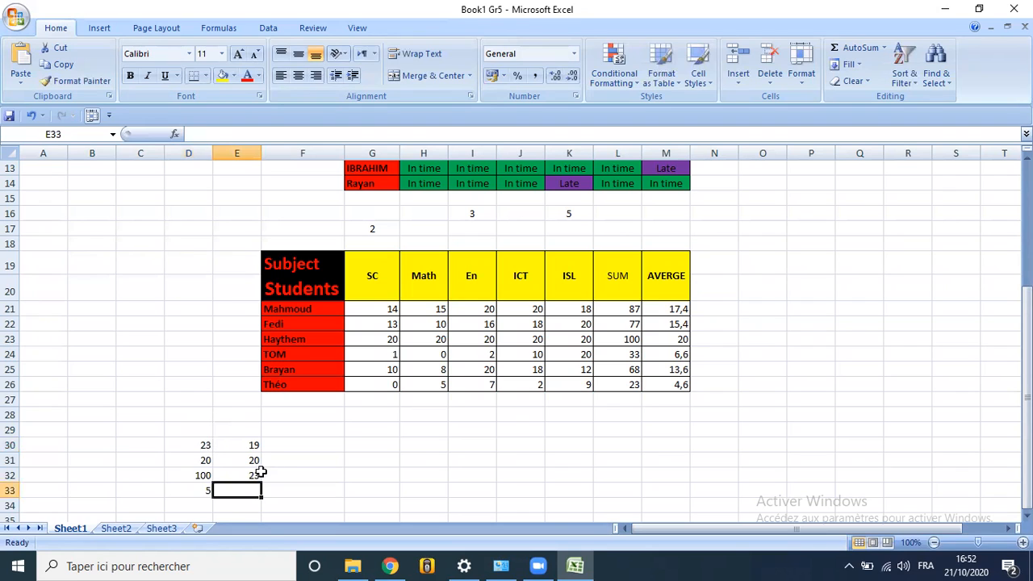
{"action": "type", "text": "10"}
Step: Apply all borders to the number block D30:E33 and center its values horizontally
{"action": "left_click_drag", "start_coordinate": [194, 445], "coordinate": [242, 487]}
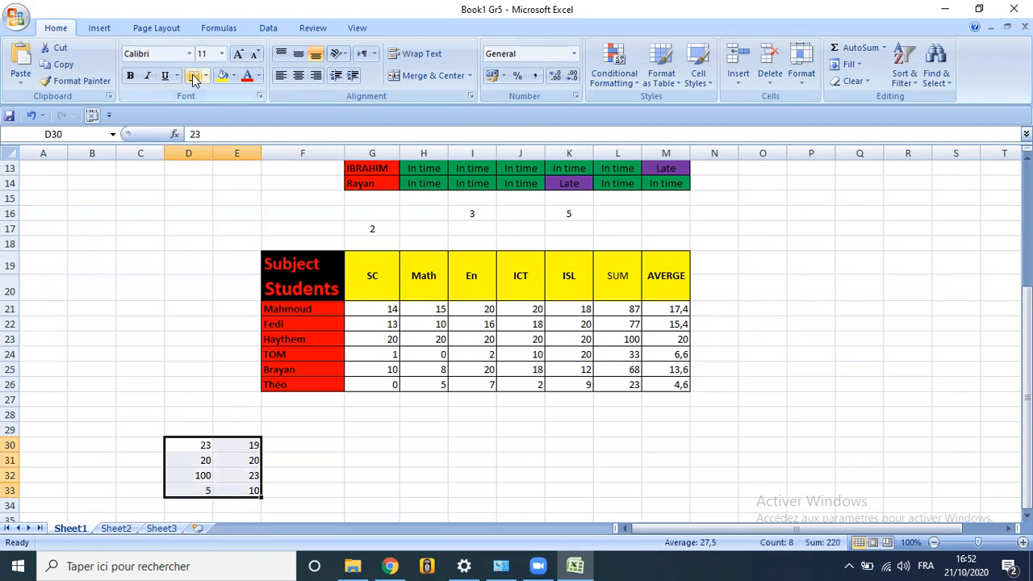
{"action": "left_click", "coordinate": [206, 75]}
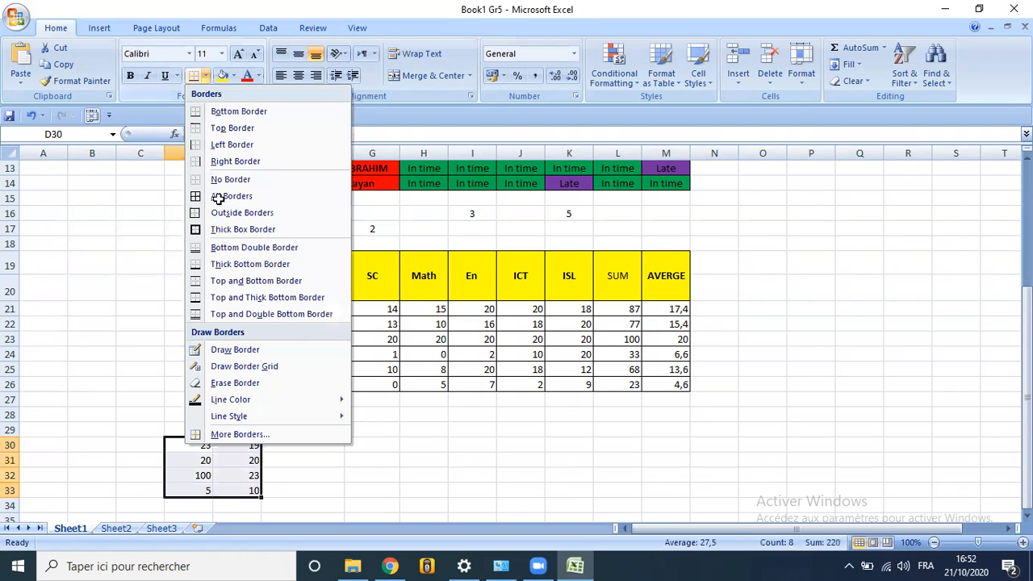
{"action": "left_click", "coordinate": [219, 199]}
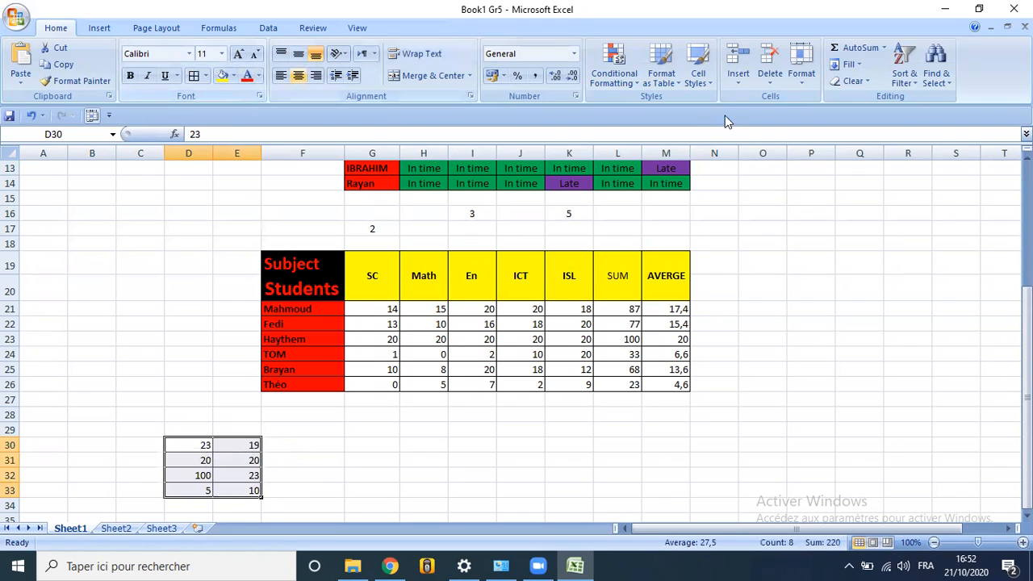
Step: Add the two numbers of row 30 in cell F30 with the formula =D30+E30
{"action": "left_click", "coordinate": [305, 445]}
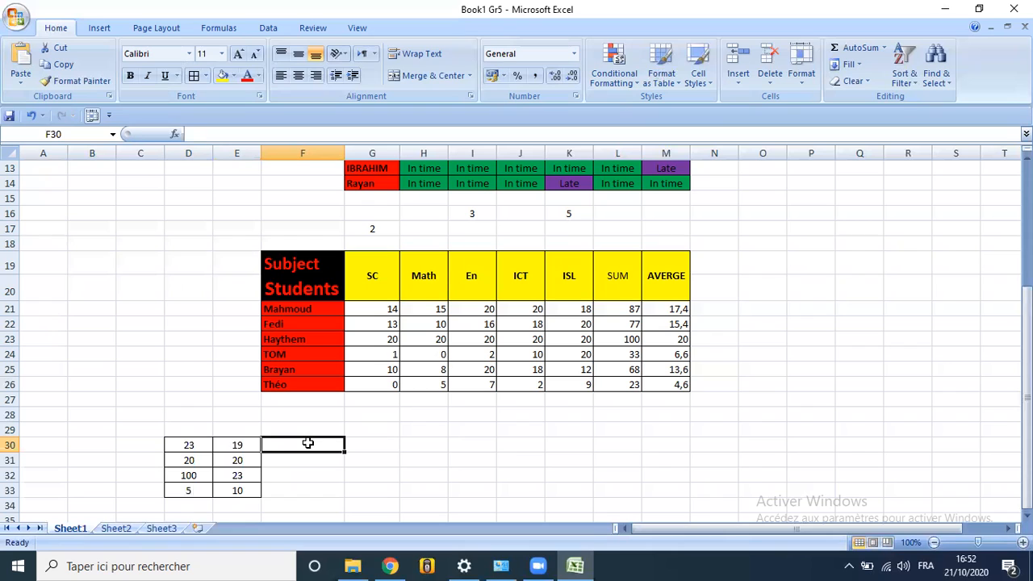
{"action": "type", "text": "="}
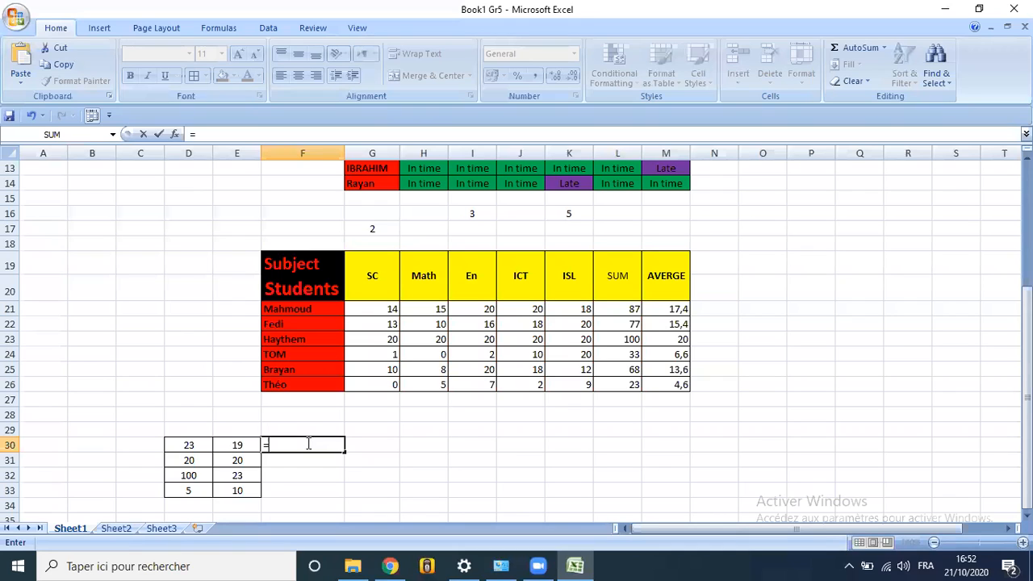
{"action": "left_click", "coordinate": [202, 443]}
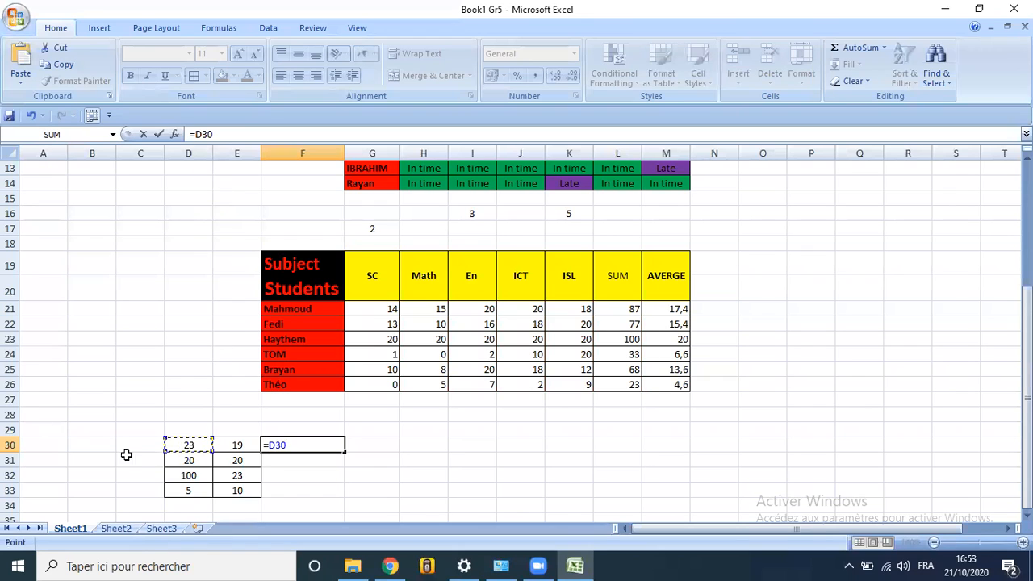
{"action": "type", "text": "+"}
{"action": "left_click", "coordinate": [234, 446]}
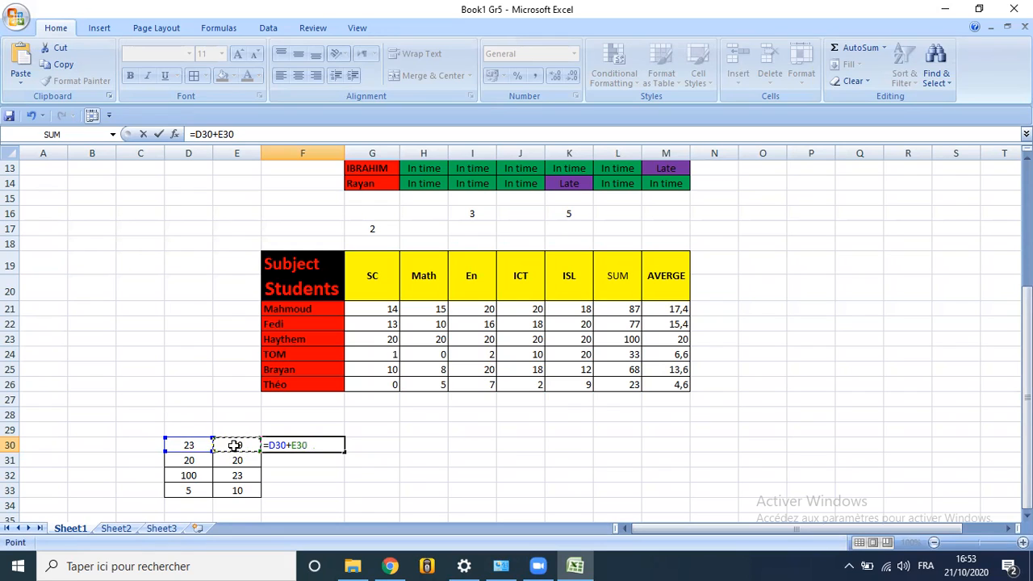
{"action": "key", "text": "Return"}
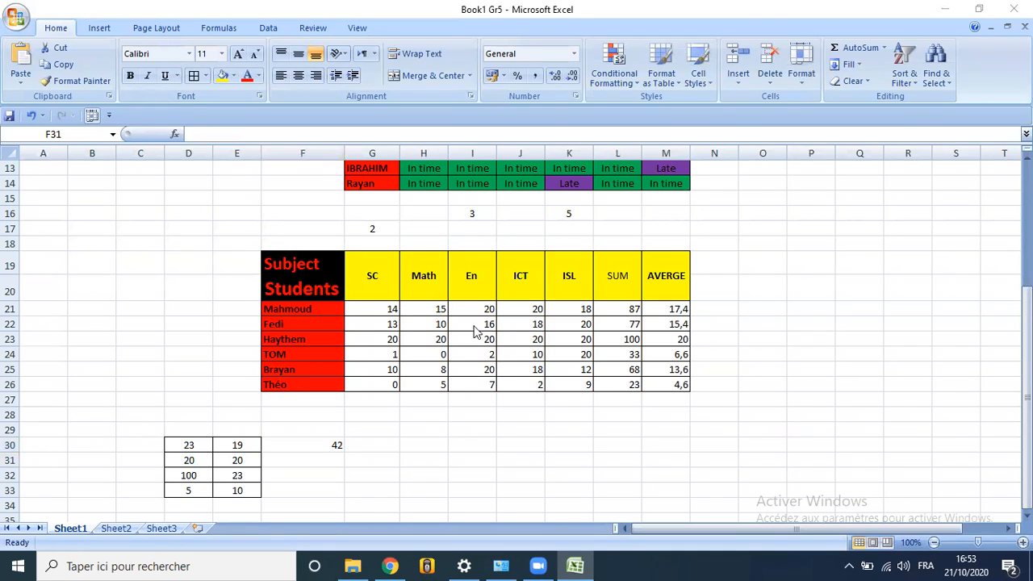
Step: Clear the addition formula from cell F30
{"action": "left_click", "coordinate": [267, 445]}
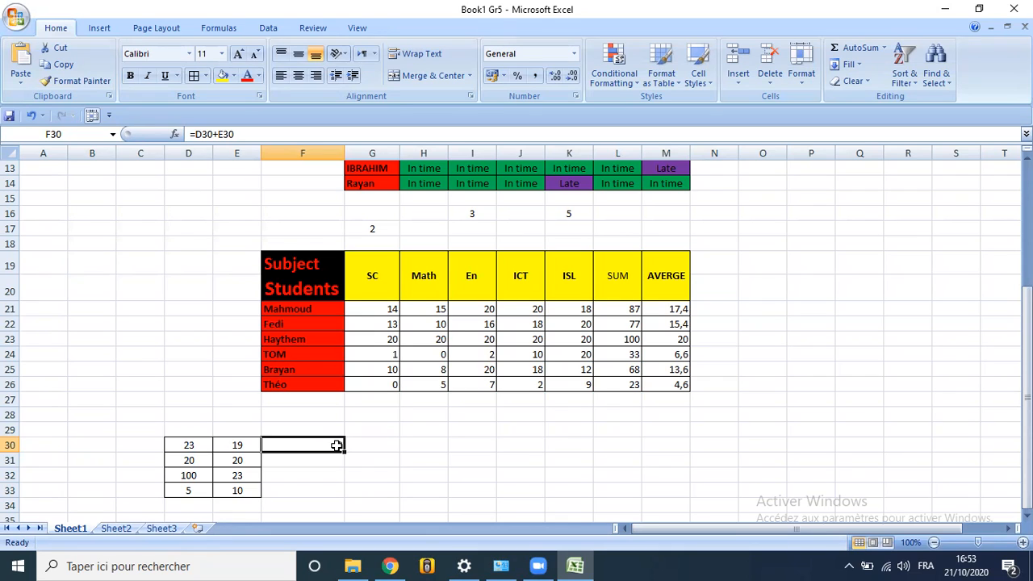
{"action": "left_click", "coordinate": [305, 458]}
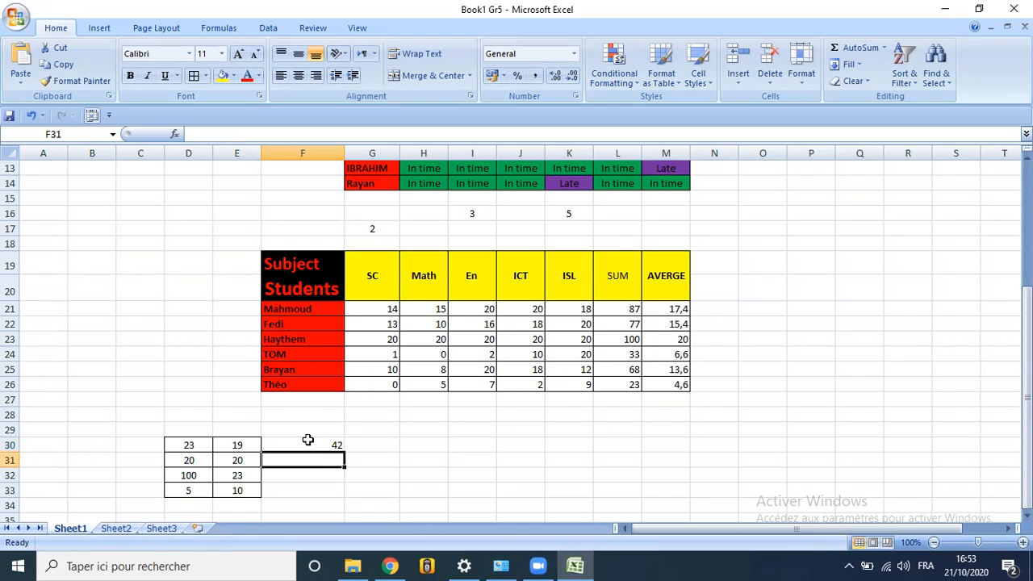
{"action": "left_click", "coordinate": [307, 443]}
{"action": "key", "text": "BackSpace"}
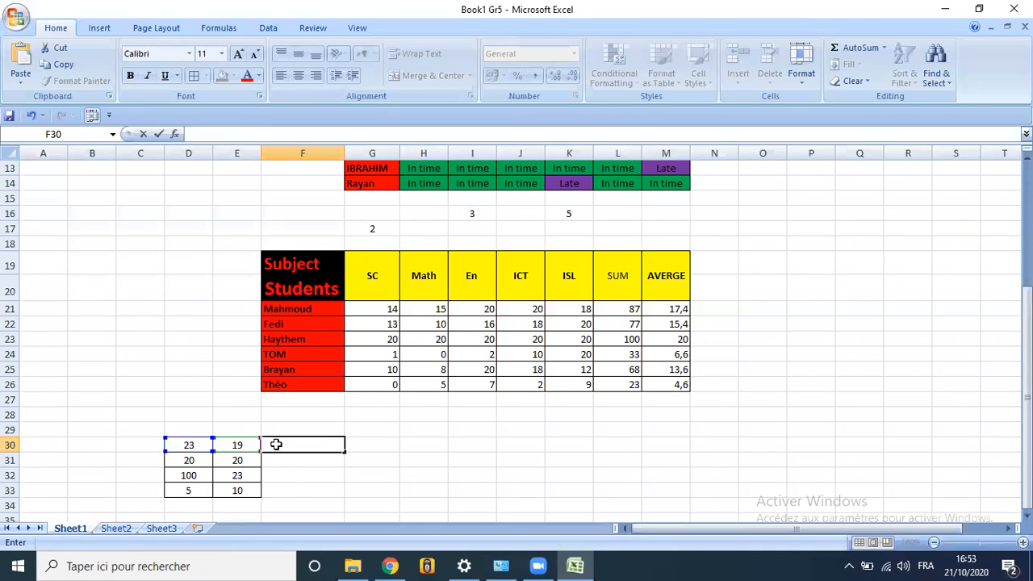
{"action": "left_click", "coordinate": [277, 444]}
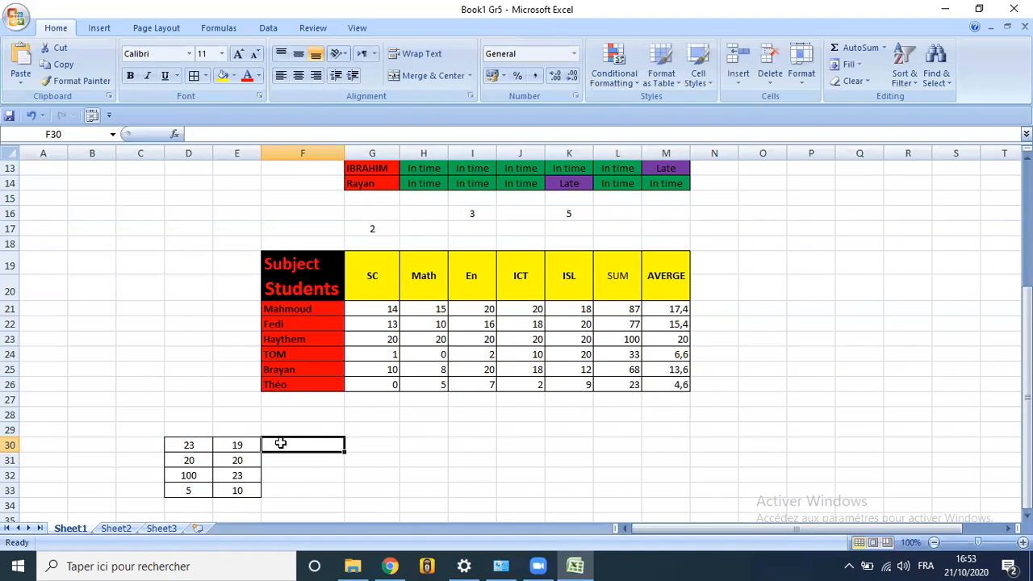
Step: Add cells D30 and E30 again in cell F30 with the formula =D30+E30
{"action": "type", "text": "="}
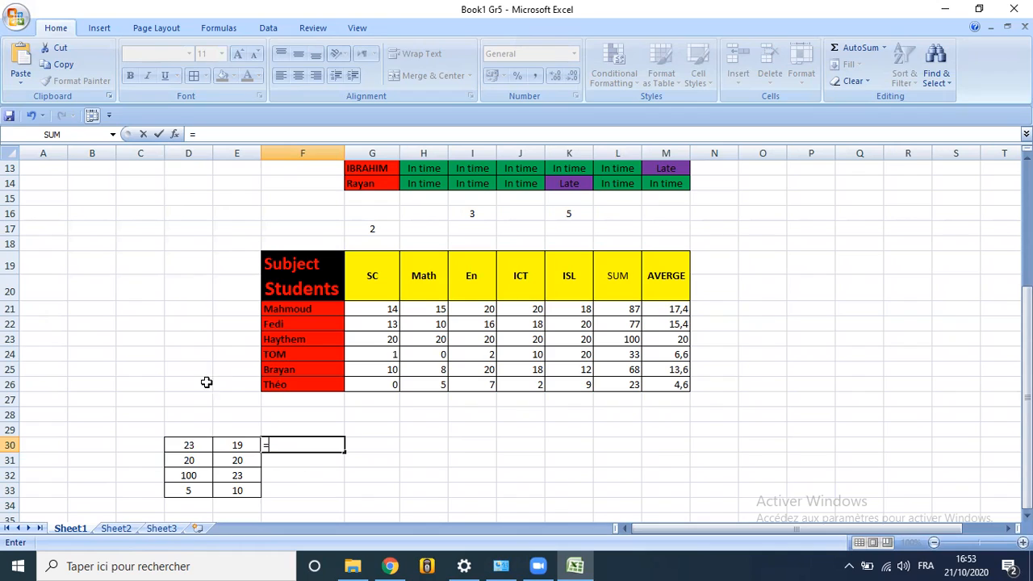
{"action": "left_click", "coordinate": [171, 443]}
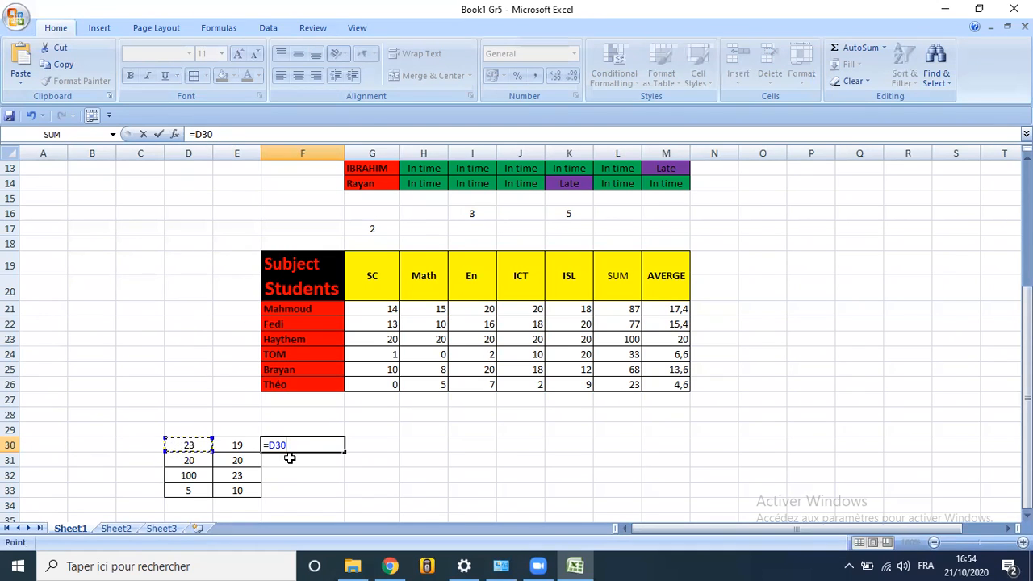
{"action": "type", "text": "+"}
{"action": "key", "text": "Left"}
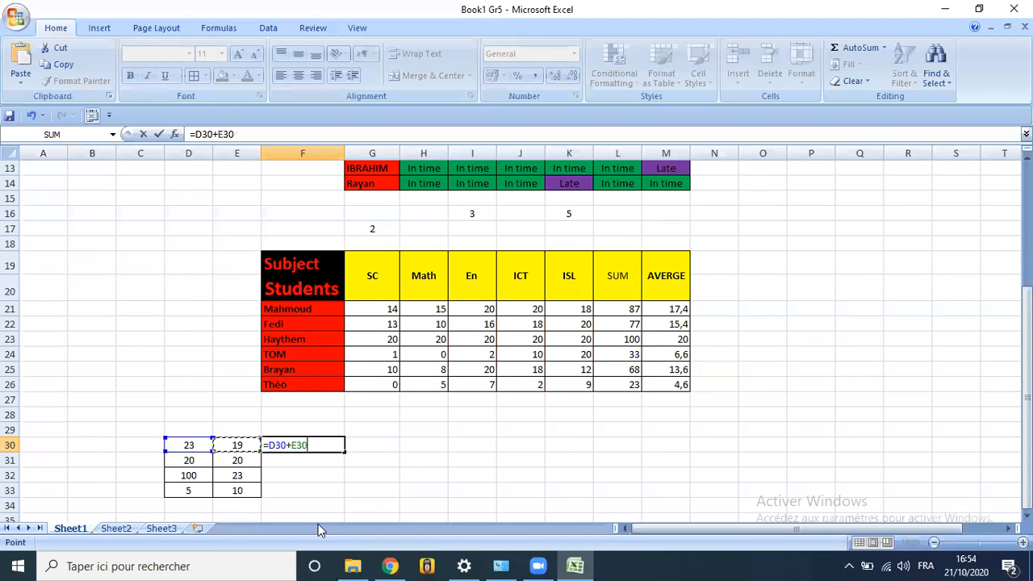
{"action": "key", "text": "Return"}
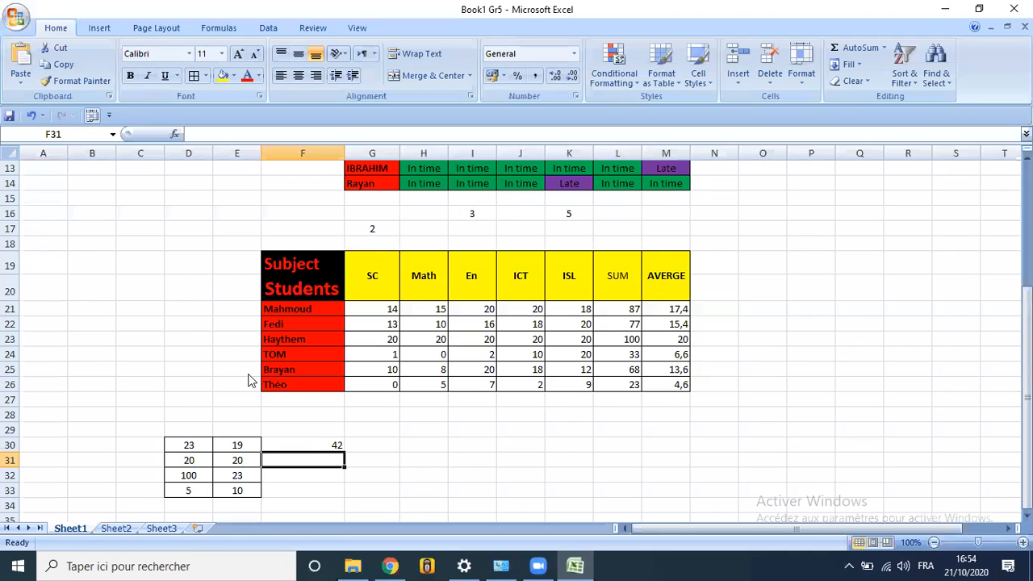
Step: Delete the formula from cell F30 and keep the empty cell selected
{"action": "left_click", "coordinate": [292, 446]}
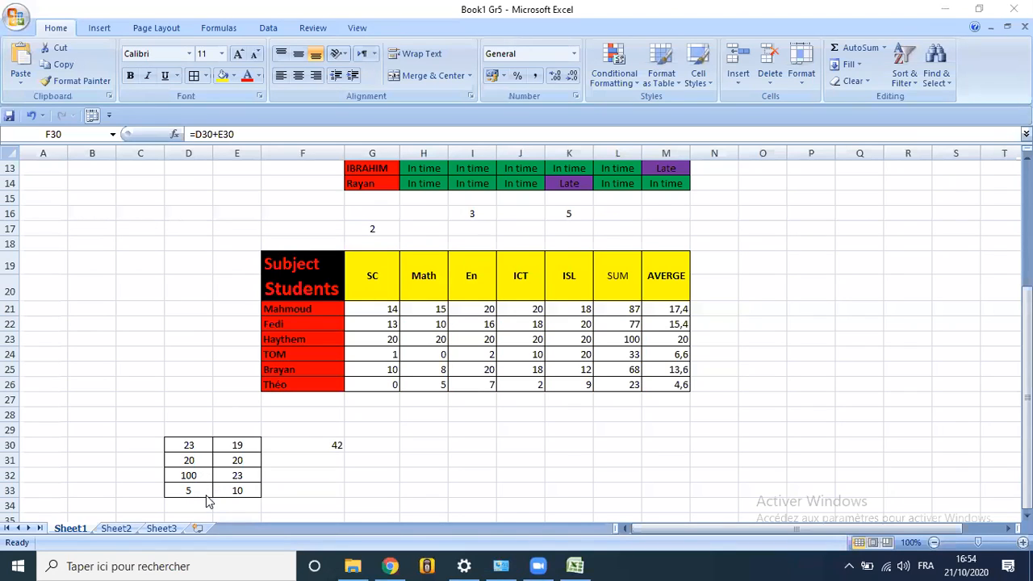
{"action": "left_click", "coordinate": [342, 454]}
{"action": "left_click_drag", "start_coordinate": [345, 452], "coordinate": [345, 453]}
{"action": "left_click", "coordinate": [292, 446]}
{"action": "key", "text": "BackSpace"}
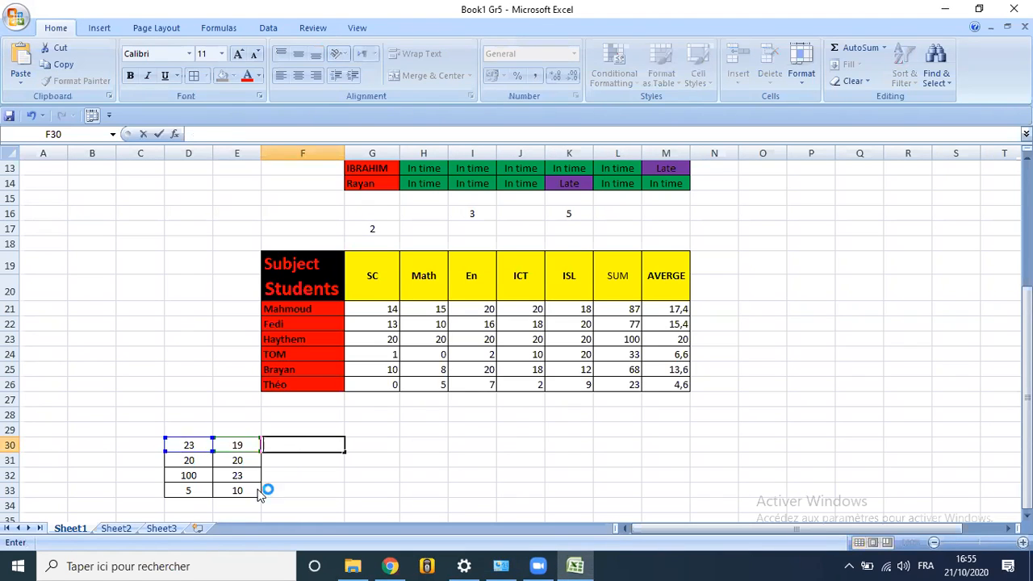
{"action": "key", "text": "Return"}
{"action": "left_click", "coordinate": [282, 446]}
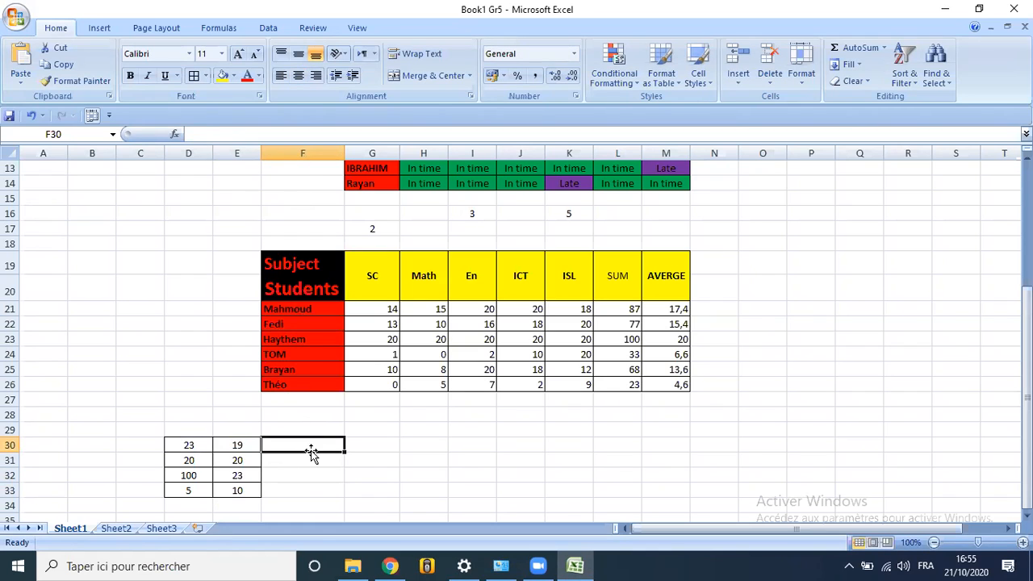
Step: Start inserting a function in cell F30, search for "sum" and keep the Recommended category
{"action": "left_click", "coordinate": [174, 135]}
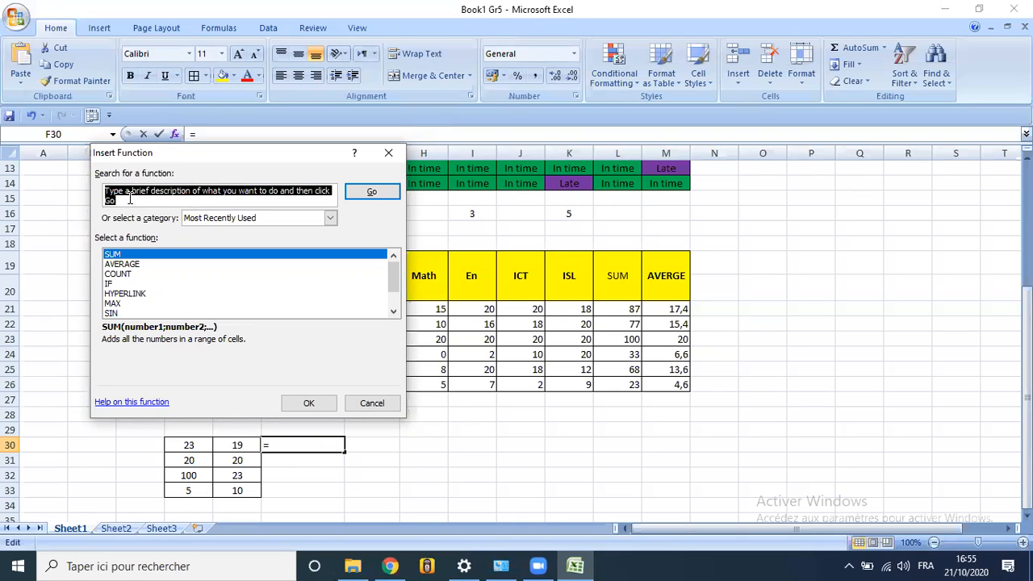
{"action": "type", "text": "sum"}
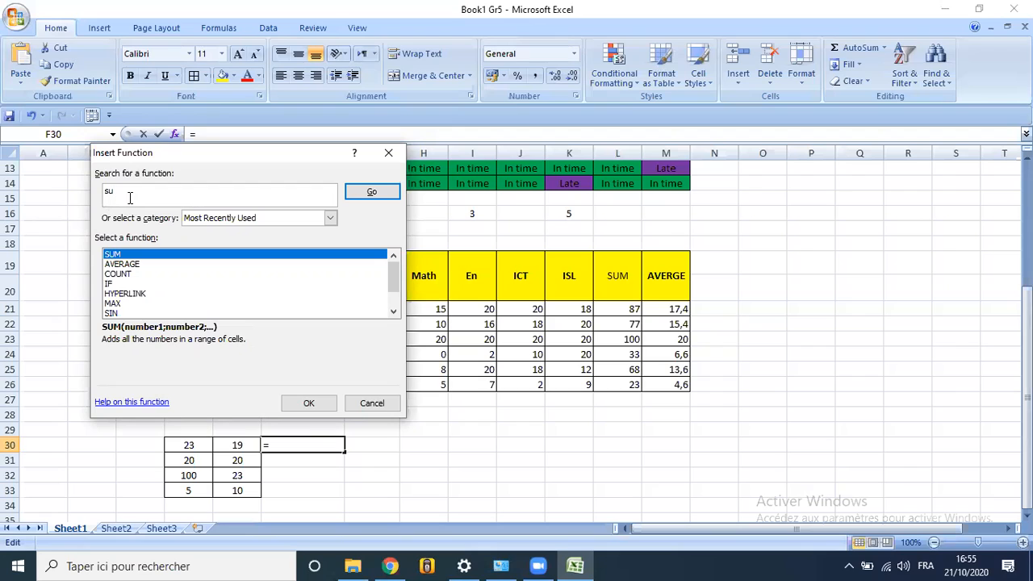
{"action": "left_click", "coordinate": [363, 192]}
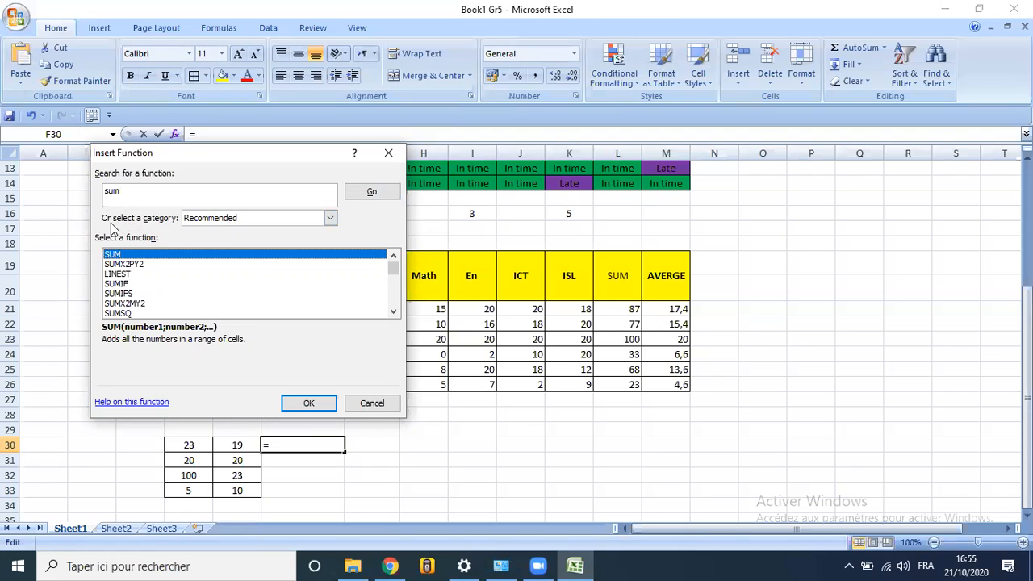
{"action": "left_click", "coordinate": [330, 219]}
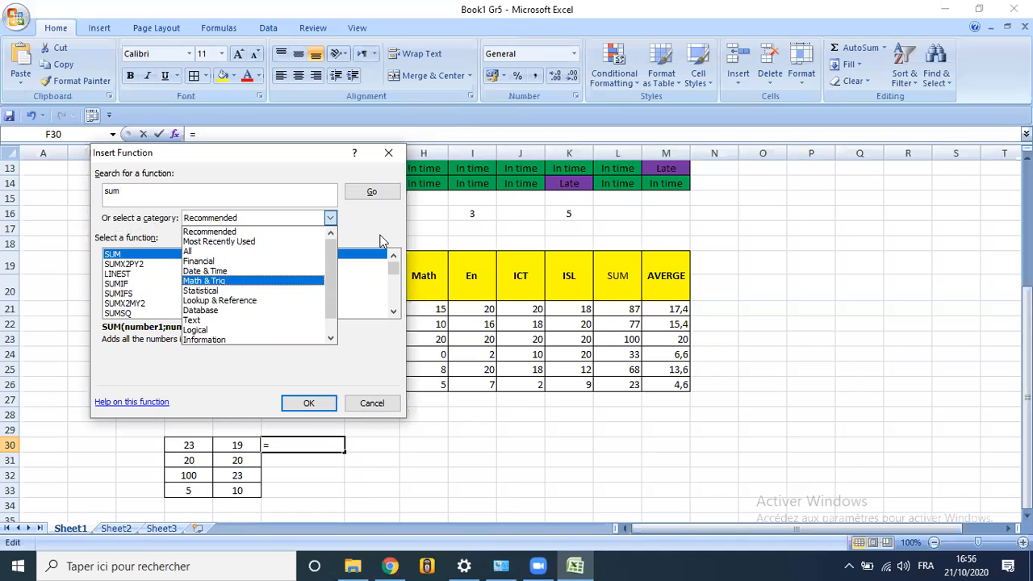
{"action": "left_click", "coordinate": [208, 234]}
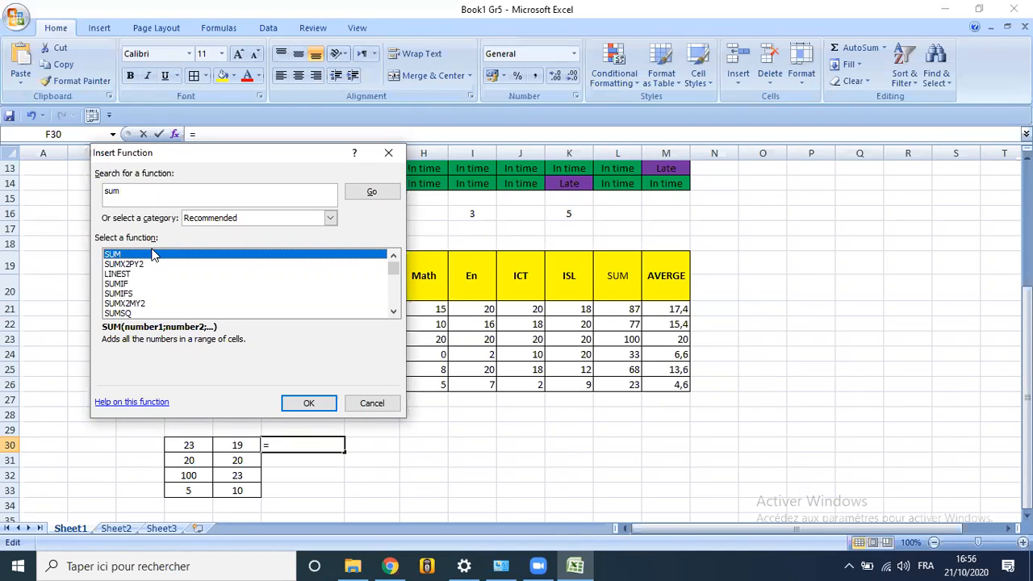
Step: Insert the SUM function in cell F30 with the range D30:E30 as its Number1 argument
{"action": "left_click", "coordinate": [125, 190]}
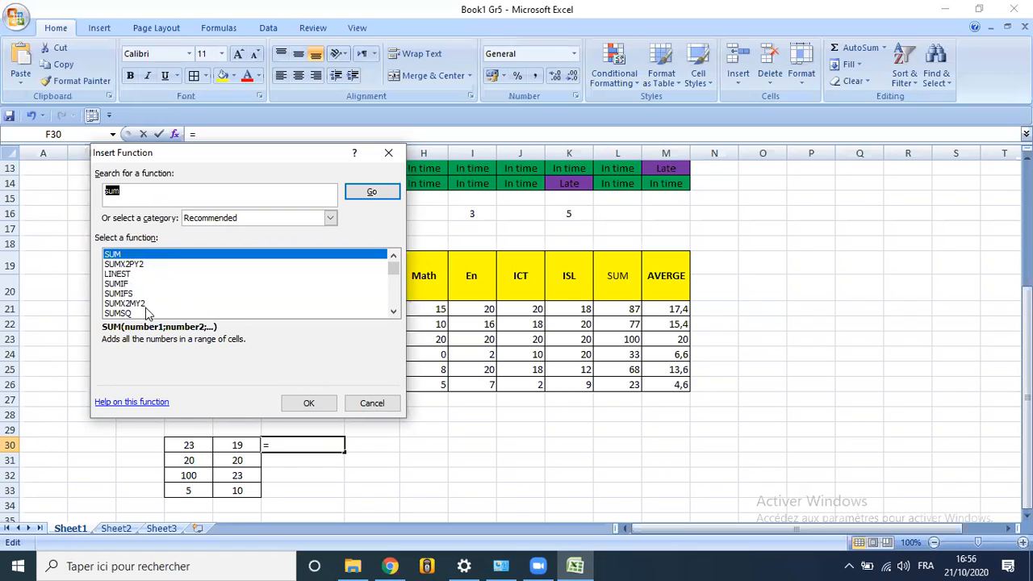
{"action": "scroll", "coordinate": [157, 279], "scroll_direction": "down", "scroll_amount": 6}
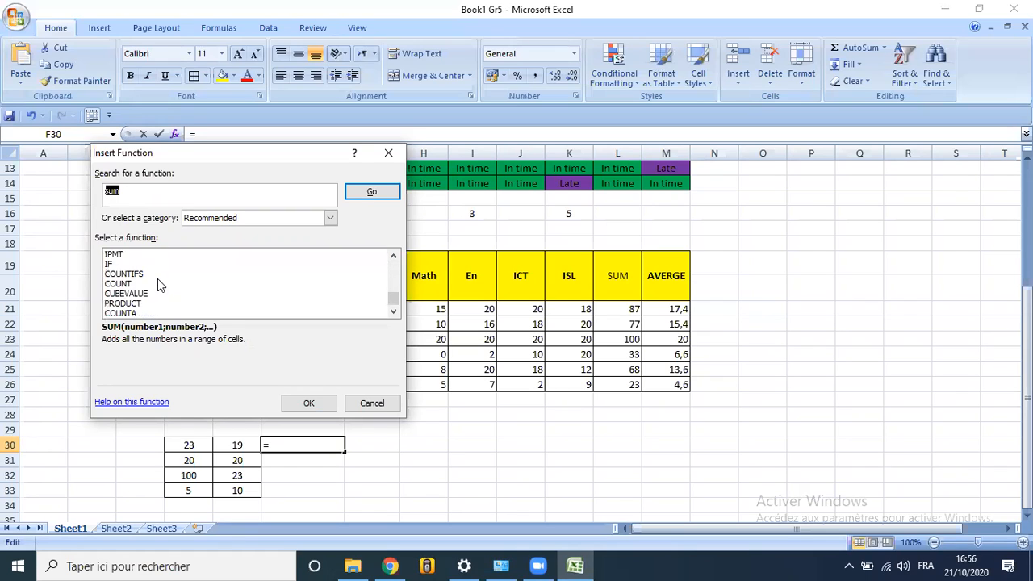
{"action": "scroll", "coordinate": [157, 278], "scroll_direction": "up", "scroll_amount": 6}
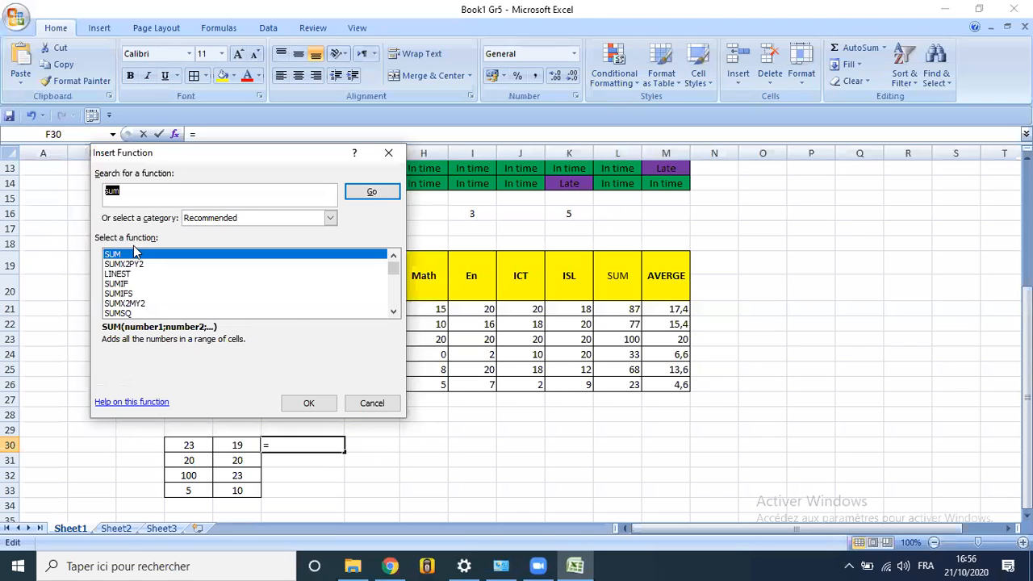
{"action": "double_click", "coordinate": [135, 253]}
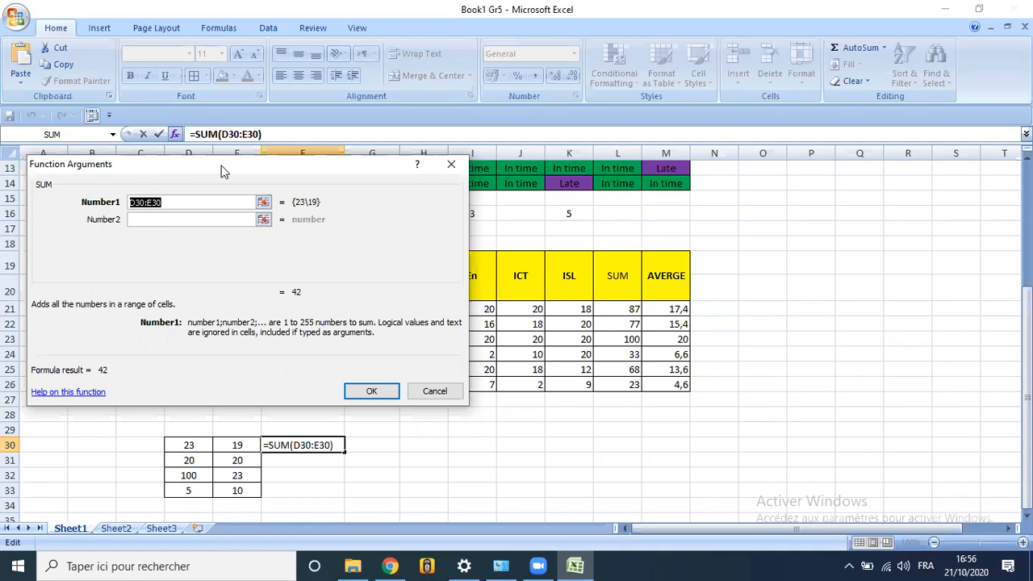
{"action": "left_click_drag", "start_coordinate": [223, 171], "coordinate": [415, 83]}
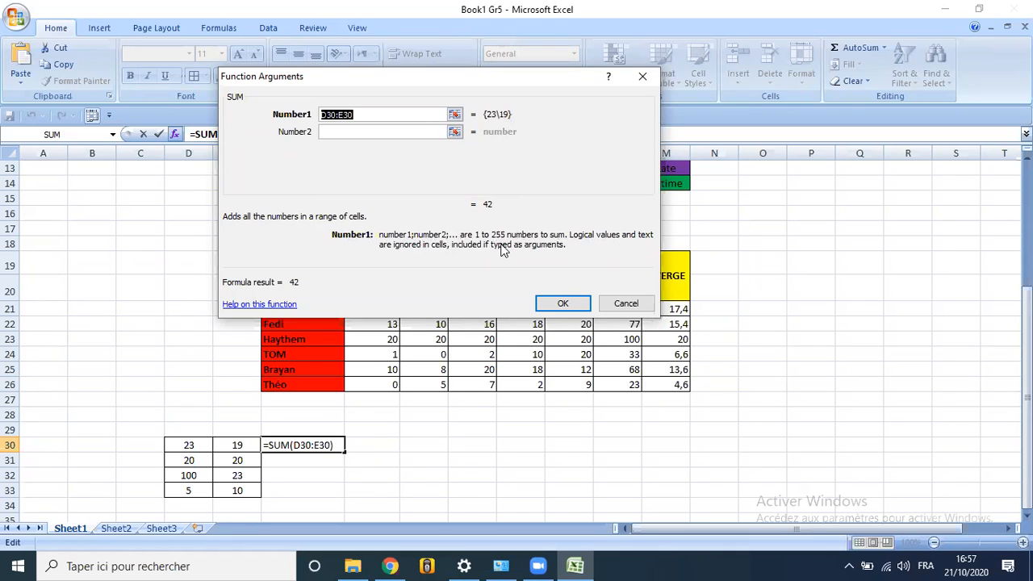
{"action": "left_click", "coordinate": [564, 305]}
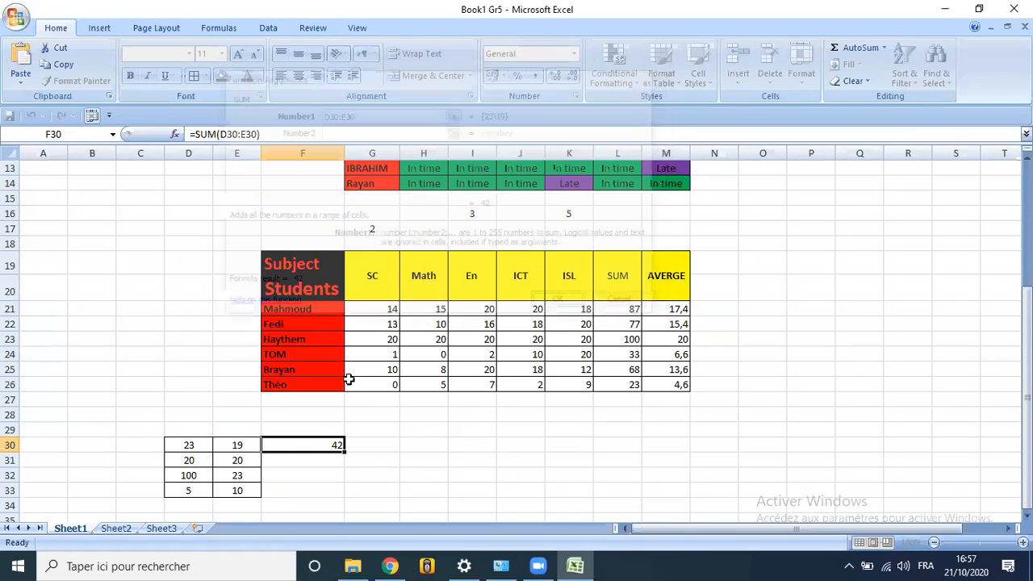
Step: Reopen the arguments of the SUM formula in F30 and enter 3 as Number2
{"action": "double_click", "coordinate": [329, 445]}
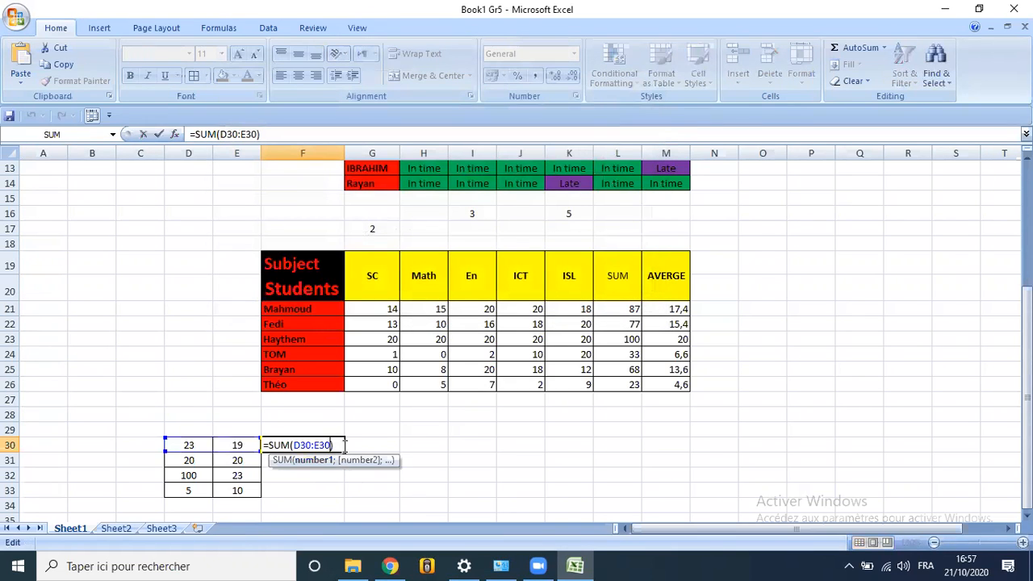
{"action": "left_click", "coordinate": [315, 461]}
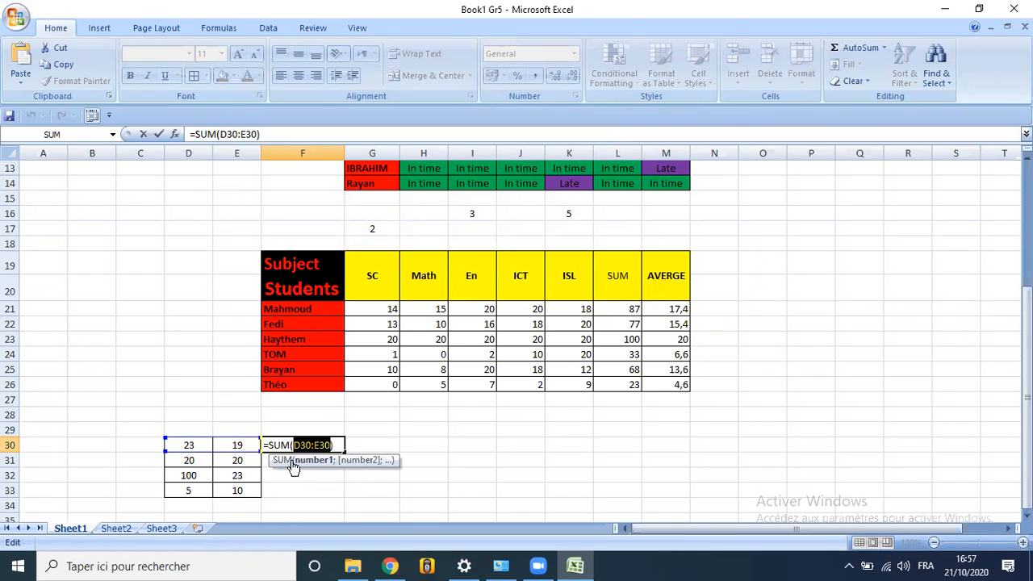
{"action": "left_click", "coordinate": [175, 135]}
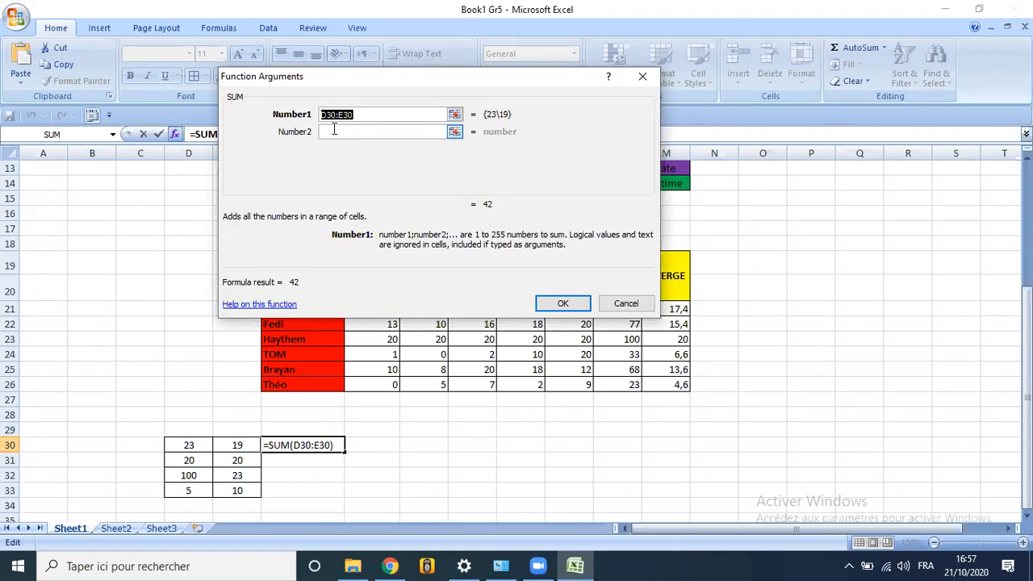
{"action": "left_click", "coordinate": [334, 130]}
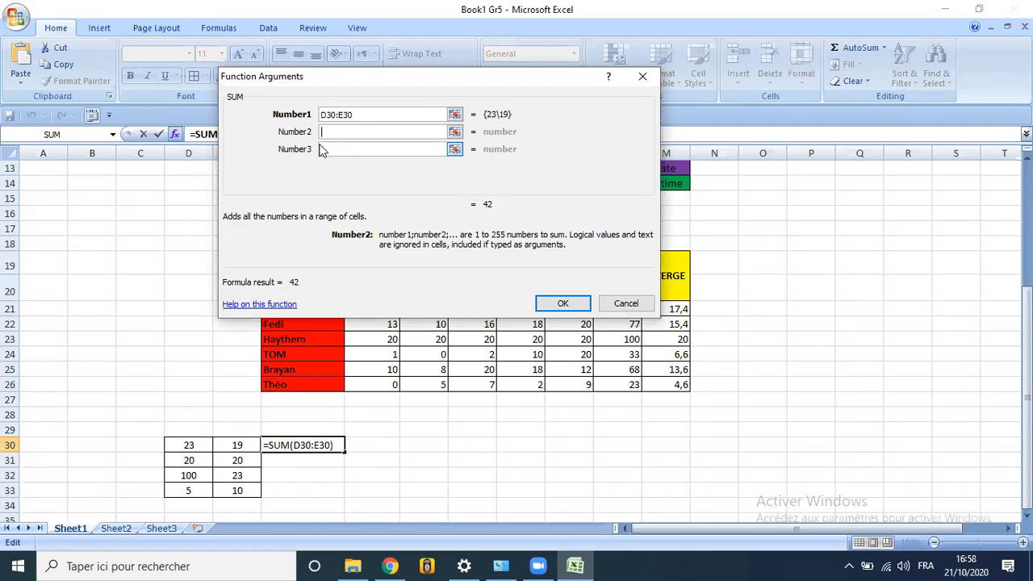
{"action": "type", "text": "3"}
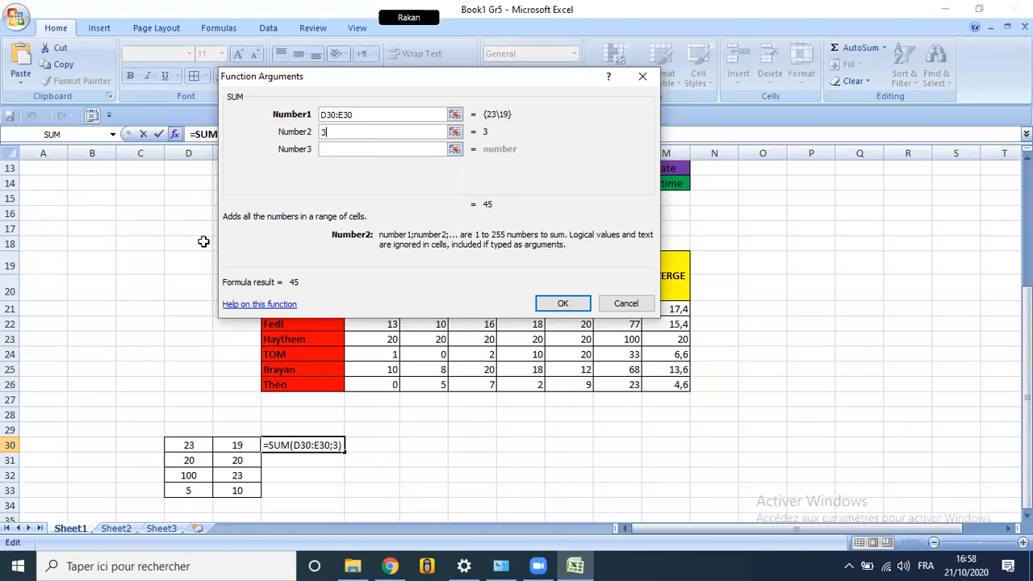
{"action": "left_click_drag", "start_coordinate": [278, 92], "coordinate": [416, 92]}
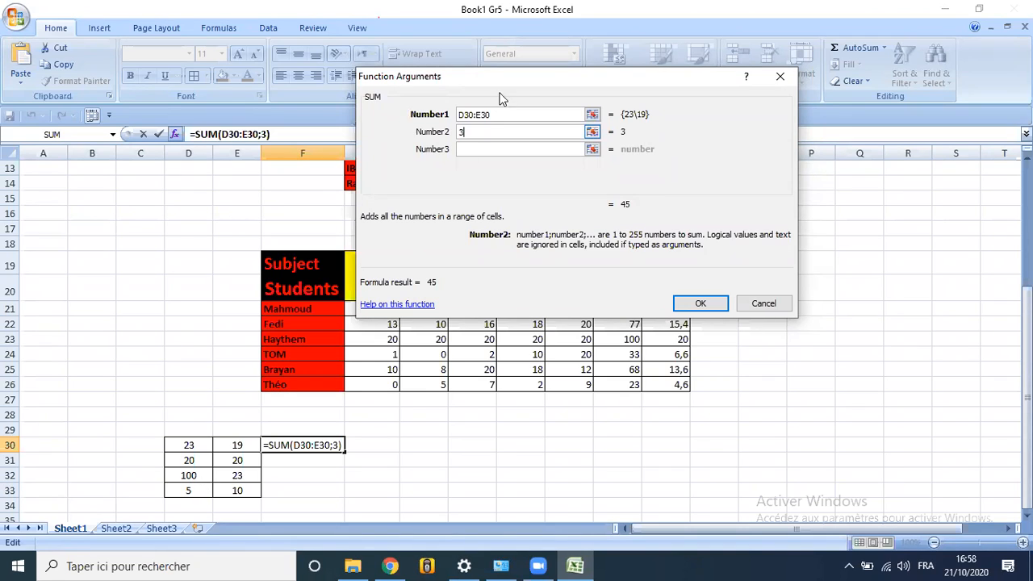
Step: Pick cell D33 from the sheet as the Number3 argument of the SUM function
{"action": "left_click", "coordinate": [485, 149]}
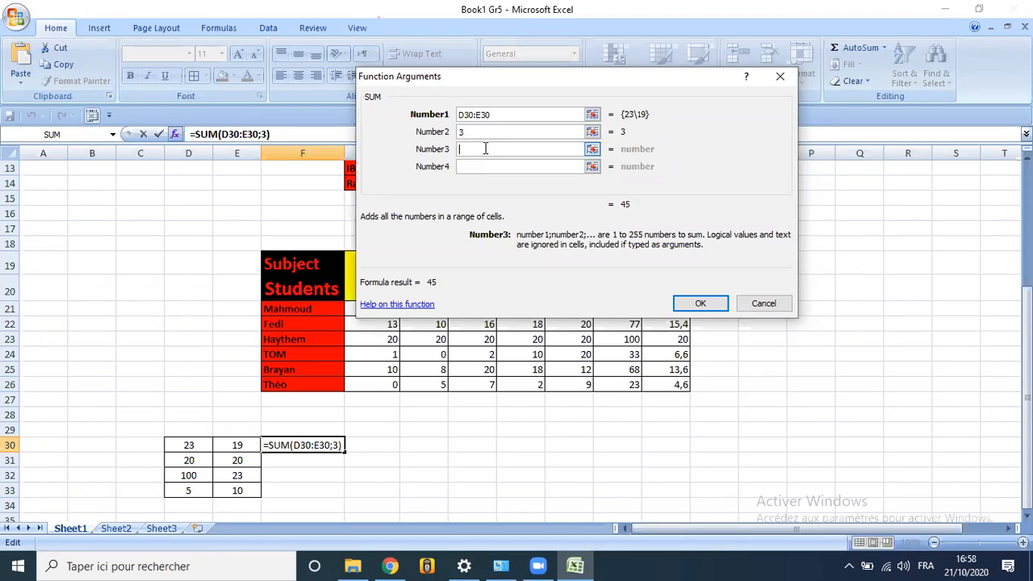
{"action": "left_click", "coordinate": [593, 150]}
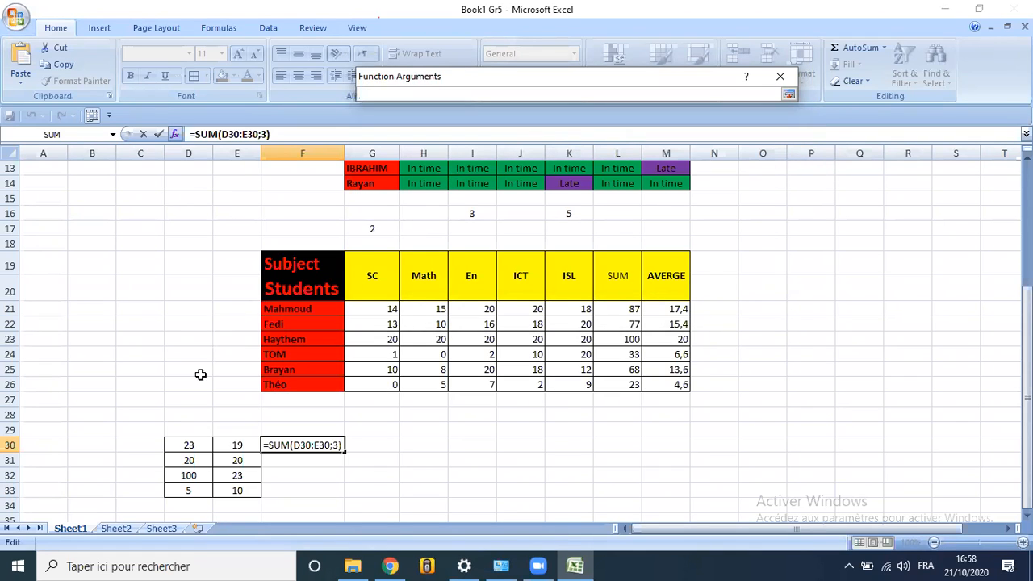
{"action": "left_click", "coordinate": [183, 491]}
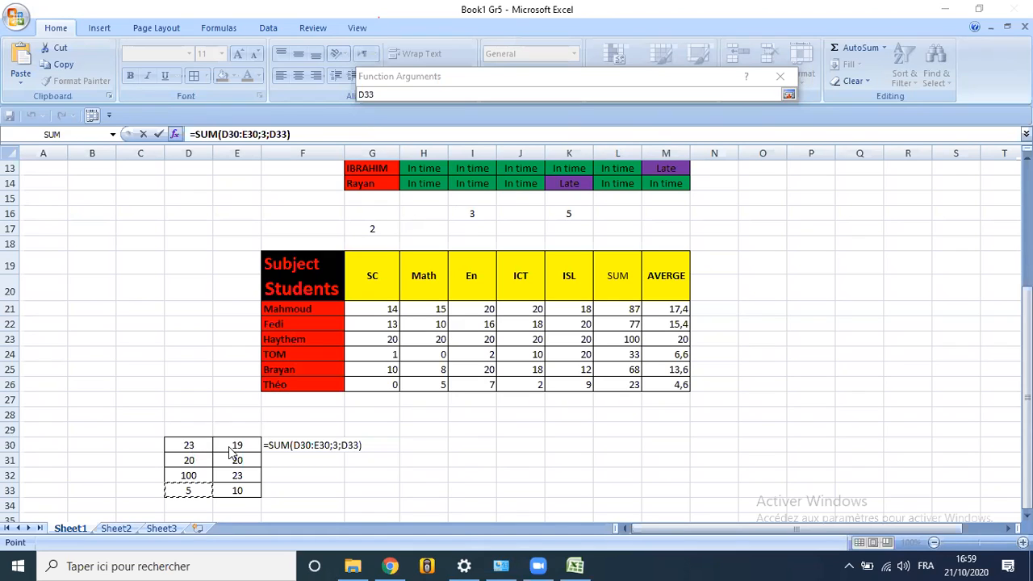
{"action": "left_click", "coordinate": [788, 94]}
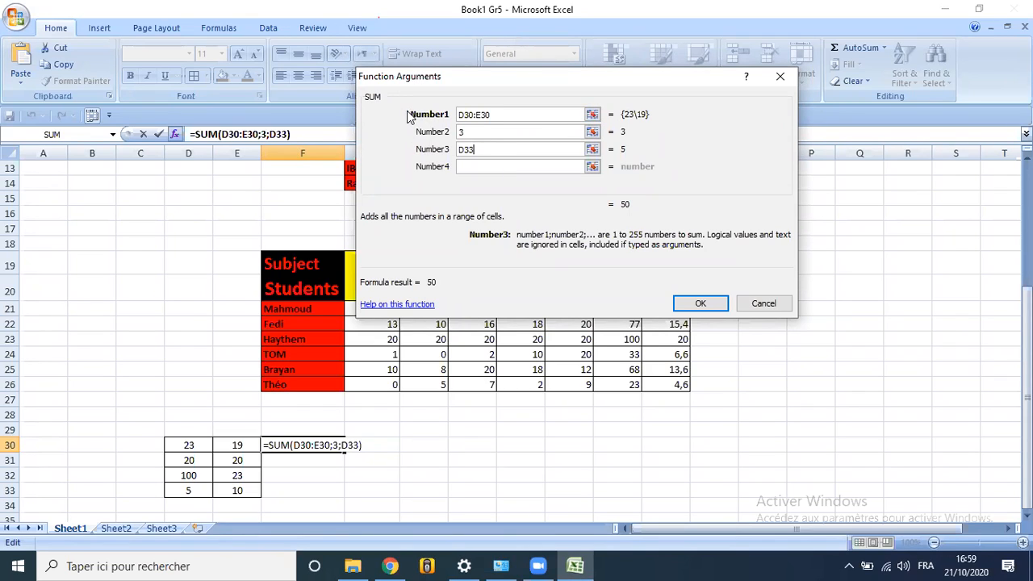
Step: Remove the Number2 and Number3 arguments from the SUM function, keeping only D30:E30
{"action": "left_click", "coordinate": [475, 116]}
{"action": "left_click_drag", "start_coordinate": [490, 115], "coordinate": [479, 116]}
{"action": "double_click", "coordinate": [478, 115]}
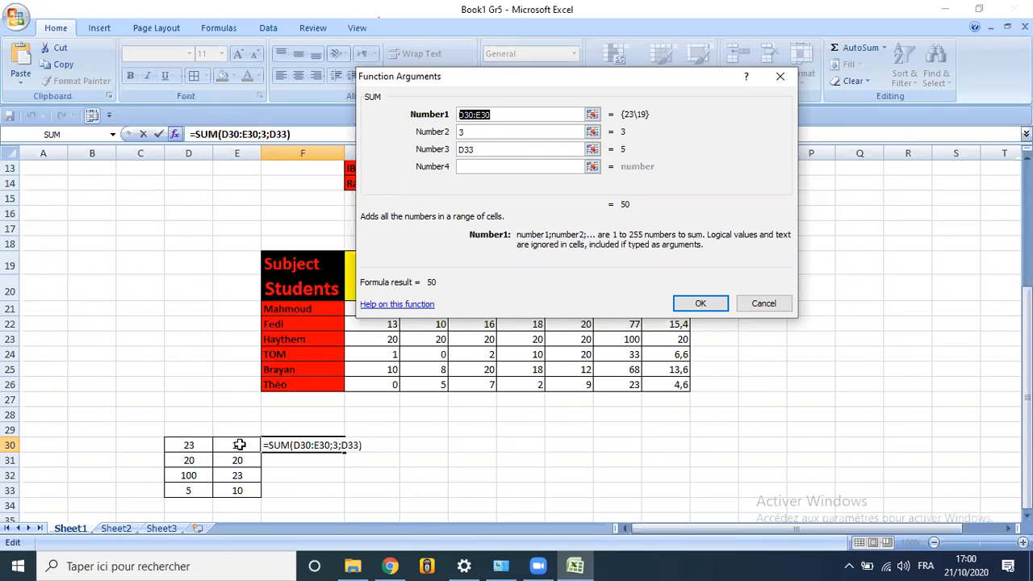
{"action": "left_click", "coordinate": [487, 132]}
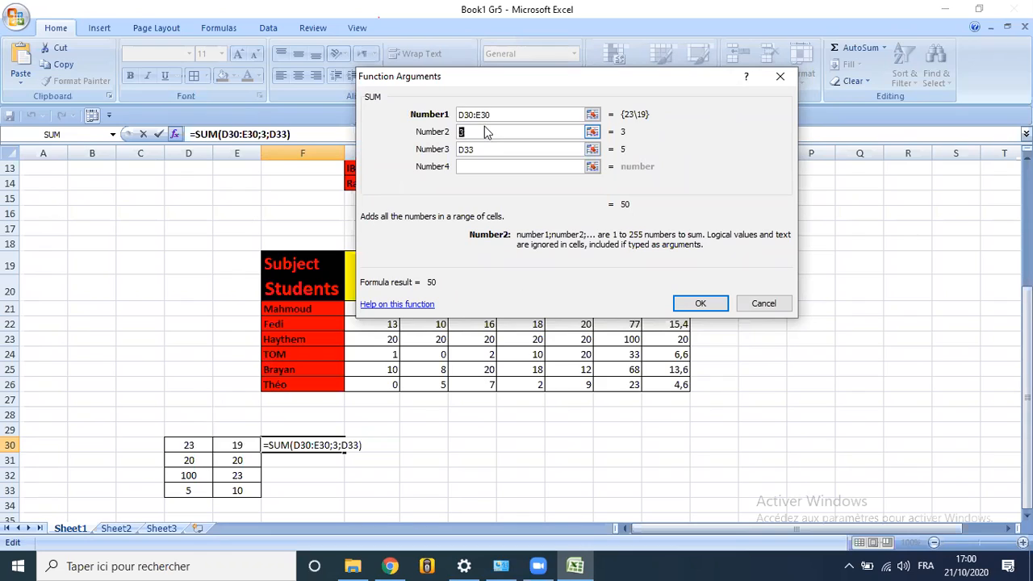
{"action": "key", "text": "Delete"}
{"action": "left_click", "coordinate": [460, 150]}
{"action": "key", "text": "Delete"}
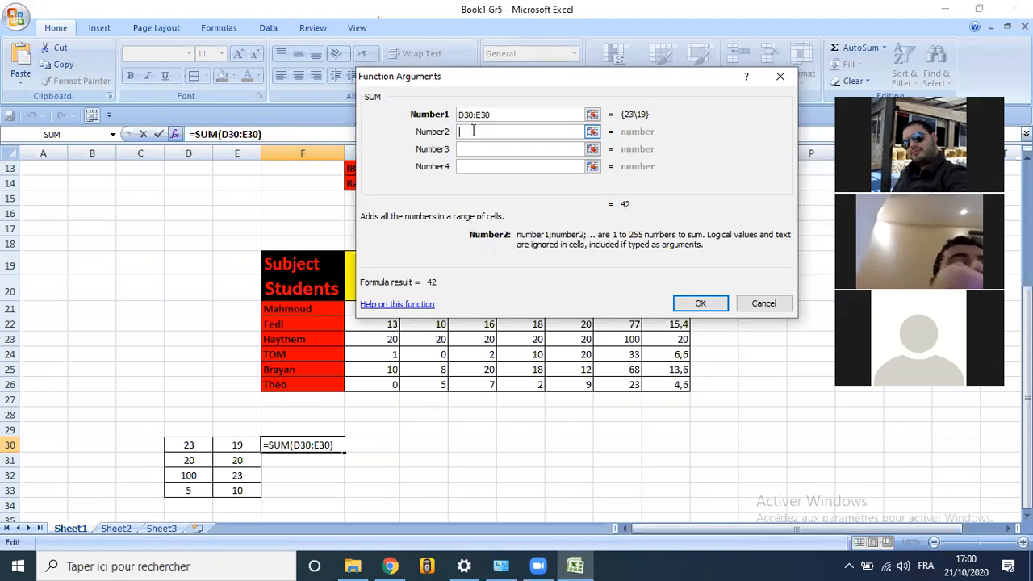
Step: Enter 4 as the Number2 argument of the SUM function in F30
{"action": "type", "text": "4"}
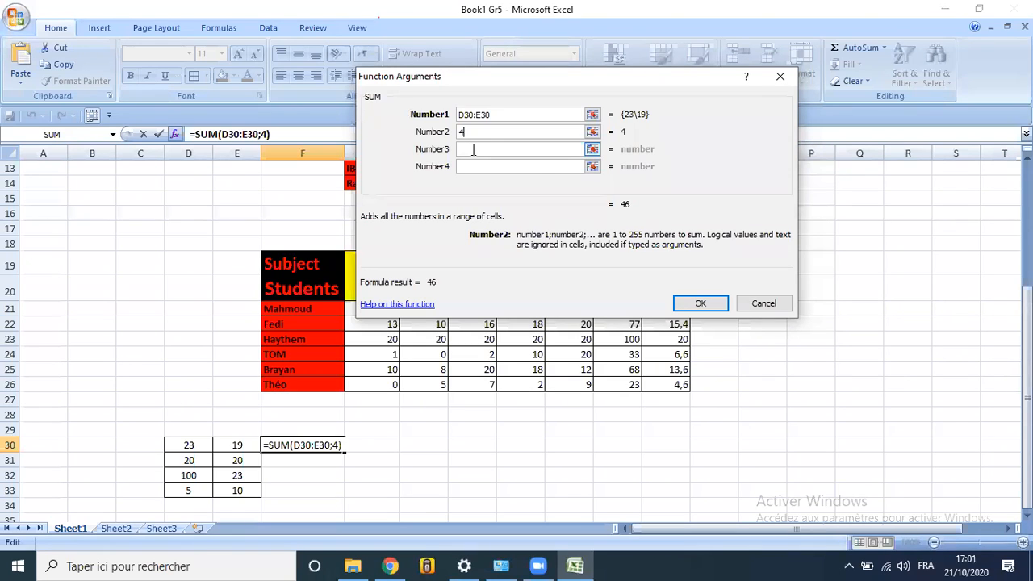
{"action": "left_click", "coordinate": [497, 50]}
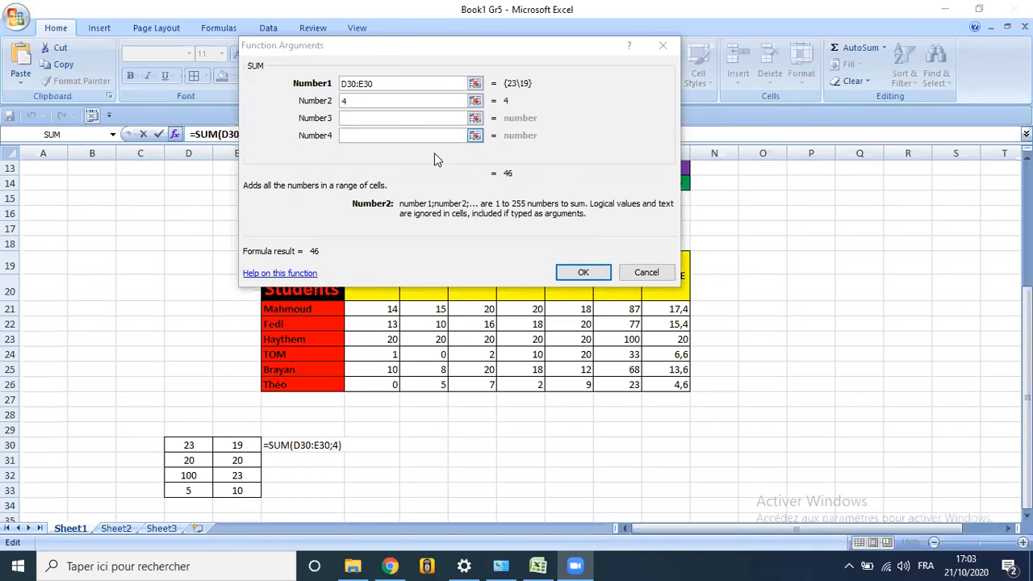
{"action": "left_click", "coordinate": [348, 101]}
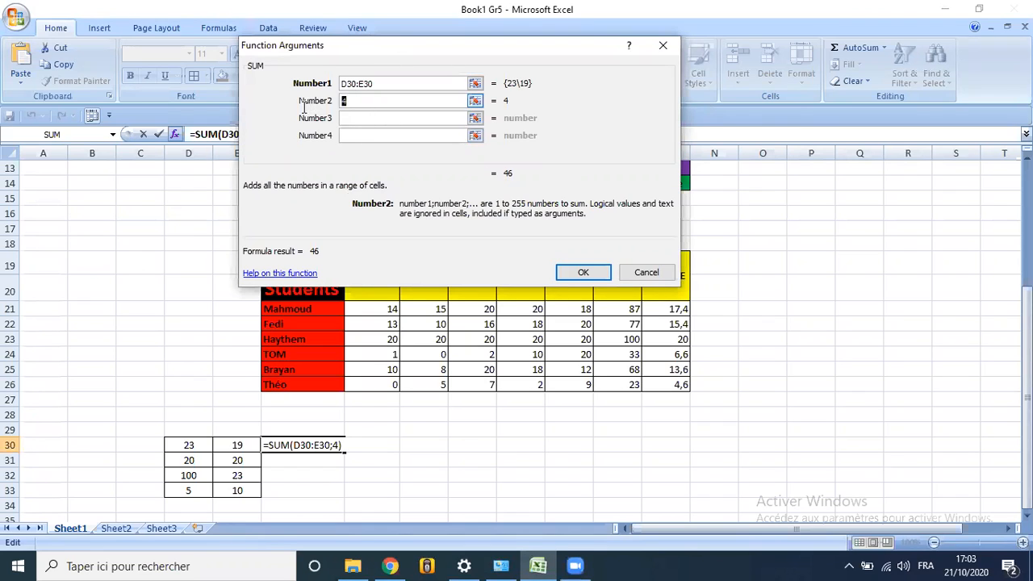
{"action": "key", "text": "BackSpace"}
{"action": "type", "text": "4"}
{"action": "left_click_drag", "start_coordinate": [372, 101], "coordinate": [326, 100]}
{"action": "key", "text": "BackSpace"}
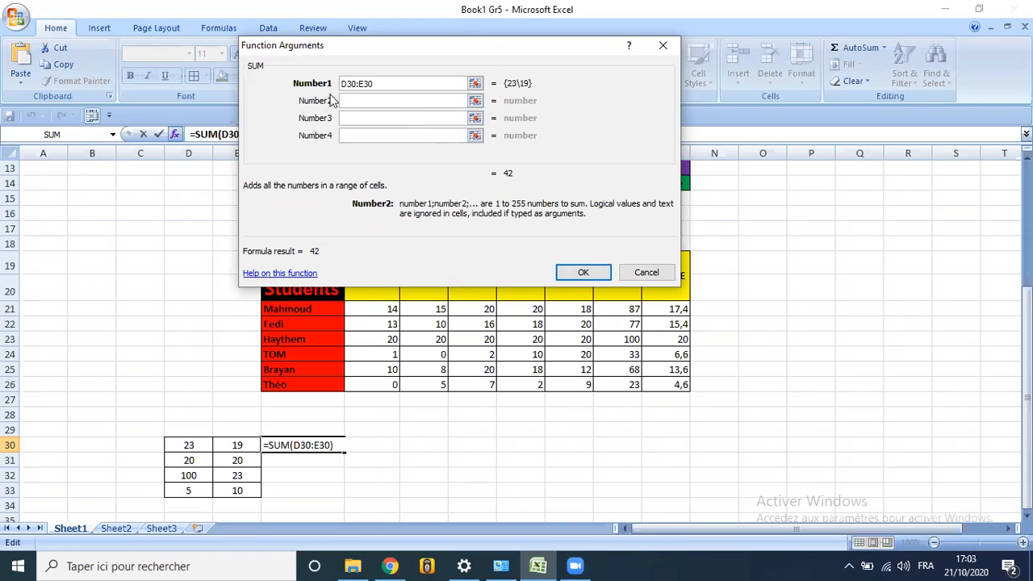
{"action": "type", "text": "4"}
{"action": "left_click_drag", "start_coordinate": [374, 44], "coordinate": [453, 21]}
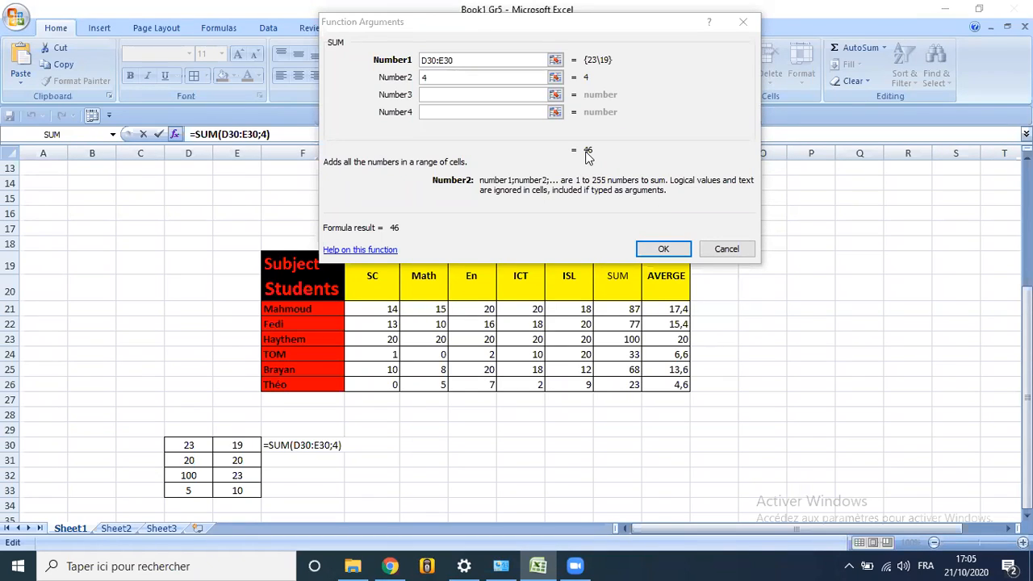
Step: Pick cell E33 from the sheet as the Number3 argument and confirm the SUM formula in F30
{"action": "left_click", "coordinate": [555, 94]}
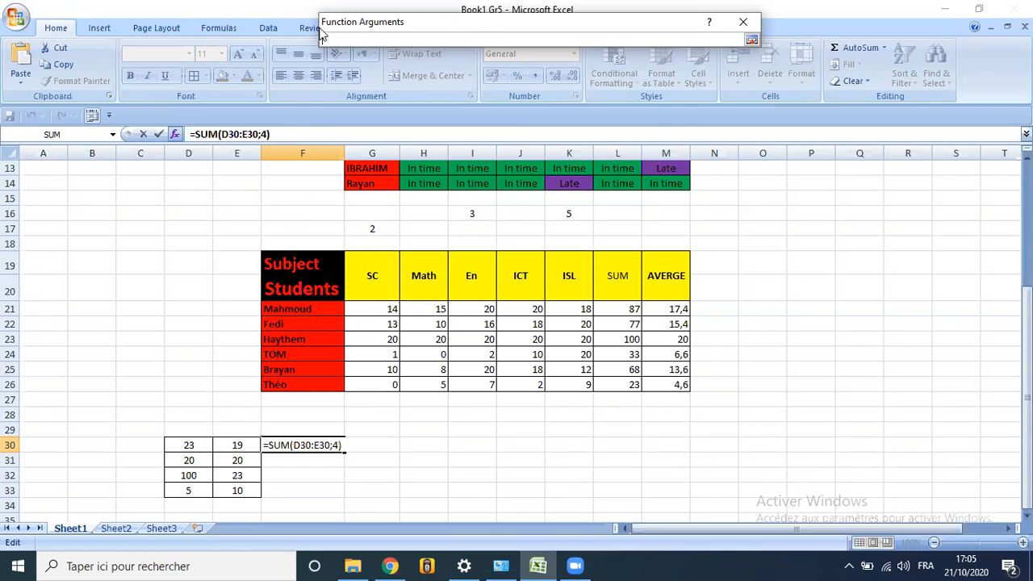
{"action": "left_click_drag", "start_coordinate": [321, 34], "coordinate": [261, 97]}
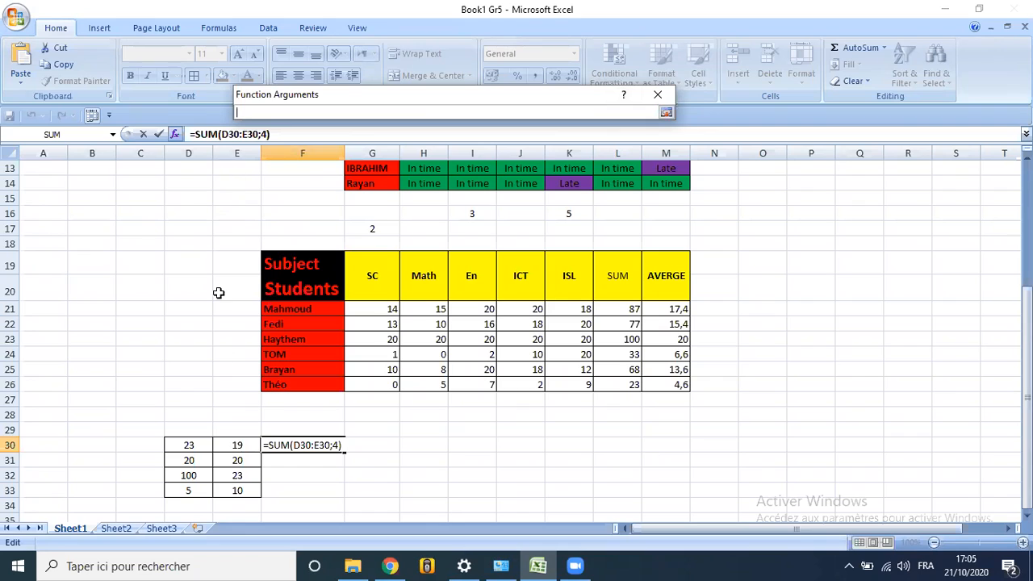
{"action": "left_click", "coordinate": [233, 491]}
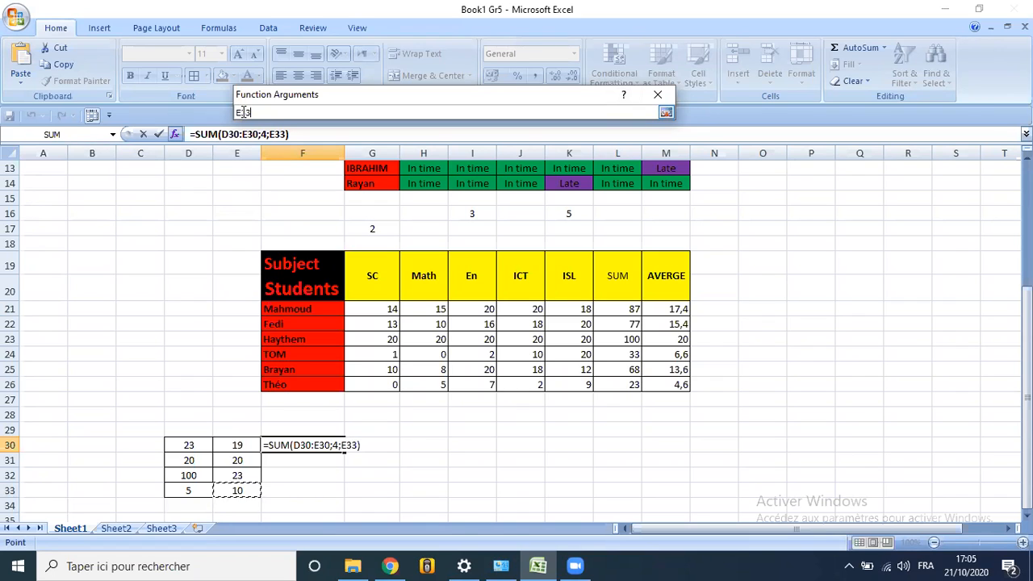
{"action": "left_click", "coordinate": [666, 113]}
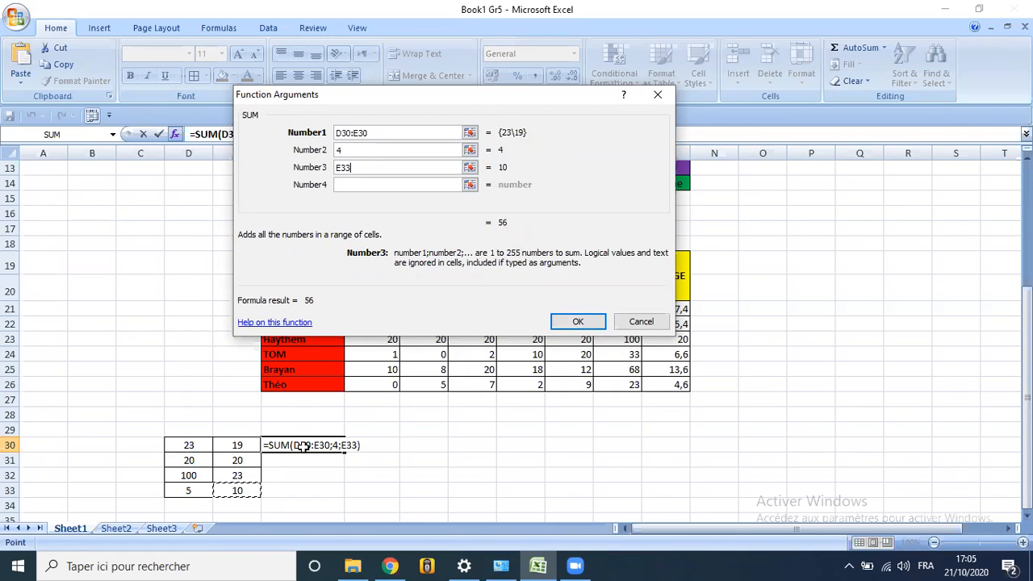
{"action": "left_click", "coordinate": [577, 321]}
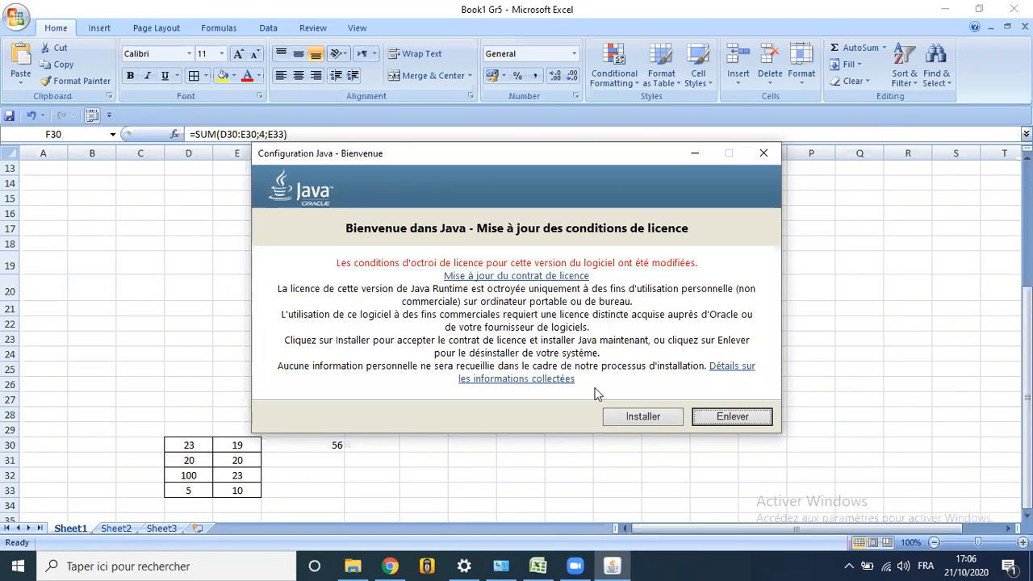
Step: Minimize the Java setup window and fill the SUM formula from F30 down to F33
{"action": "left_click_drag", "start_coordinate": [607, 155], "coordinate": [559, 322]}
{"action": "left_click", "coordinate": [646, 322]}
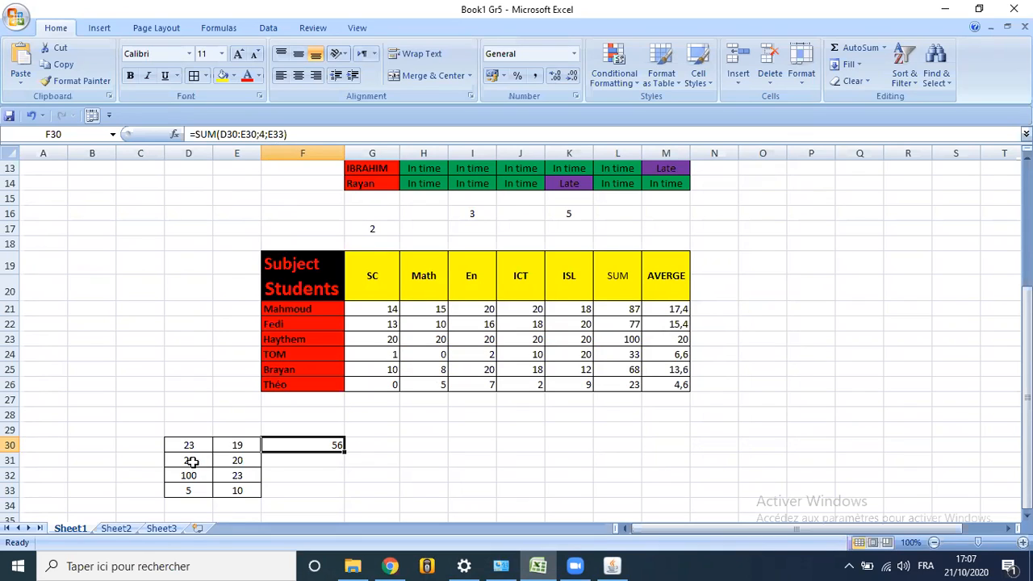
{"action": "left_click_drag", "start_coordinate": [342, 453], "coordinate": [331, 492]}
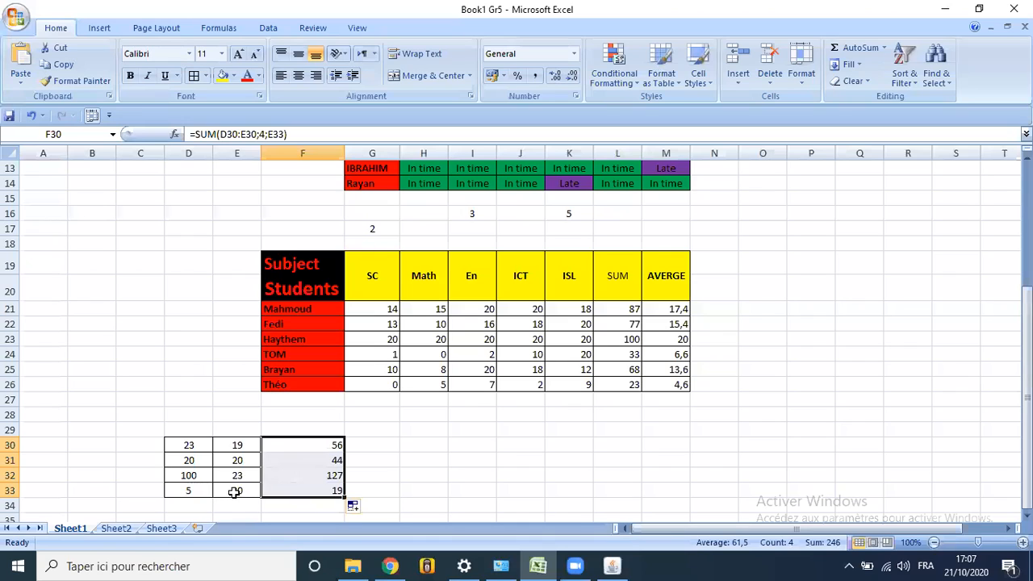
{"action": "left_click", "coordinate": [324, 491]}
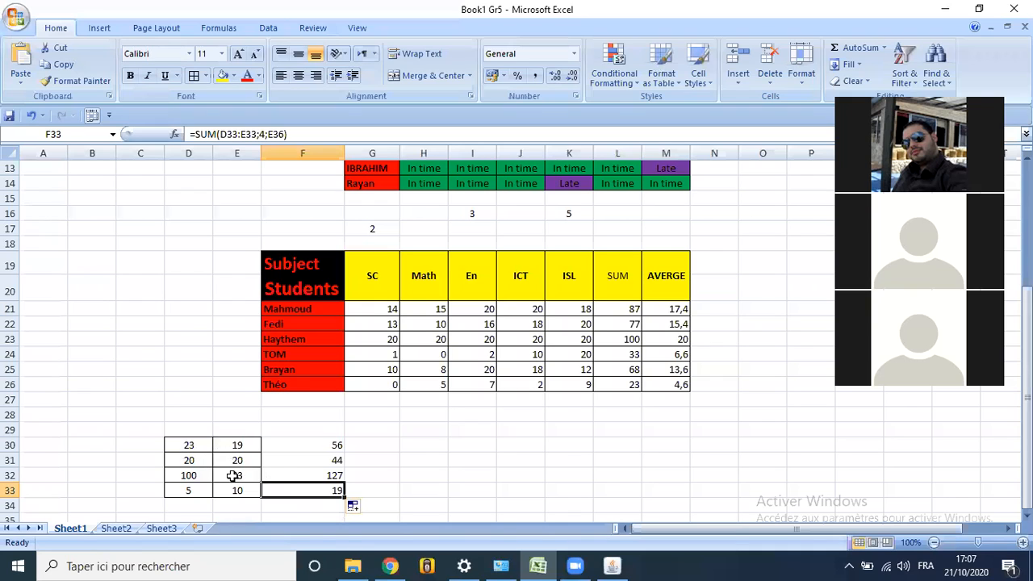
Step: Set cell D32 to 50 and select F32 to check its sum
{"action": "left_click", "coordinate": [187, 457]}
{"action": "left_click_drag", "start_coordinate": [309, 449], "coordinate": [309, 485]}
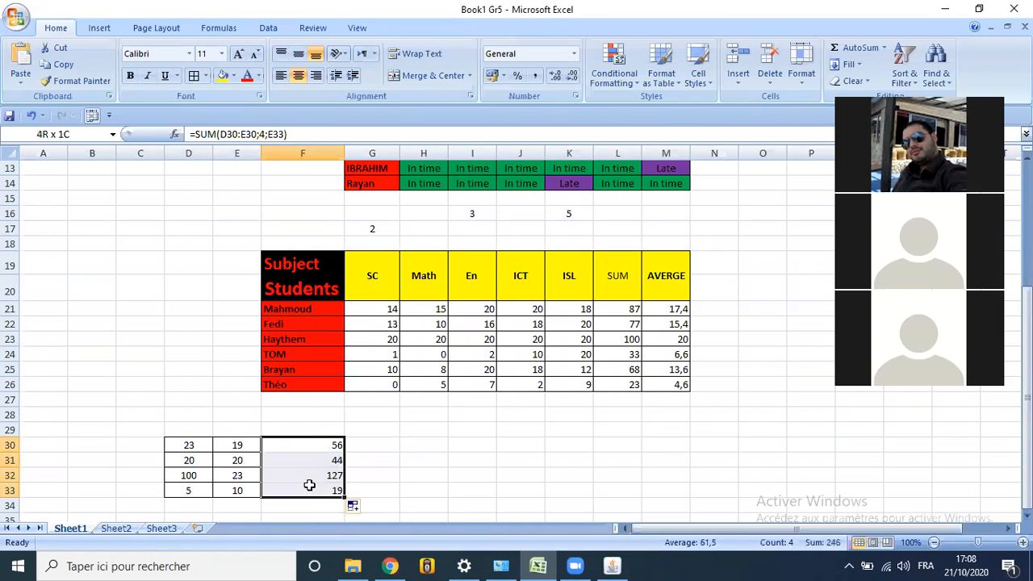
{"action": "left_click", "coordinate": [186, 475]}
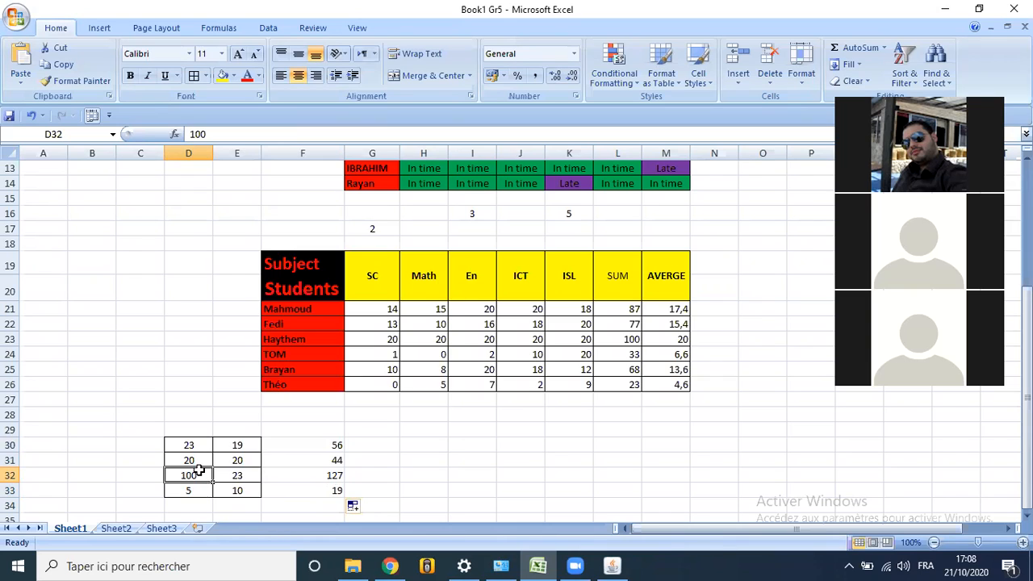
{"action": "type", "text": "50"}
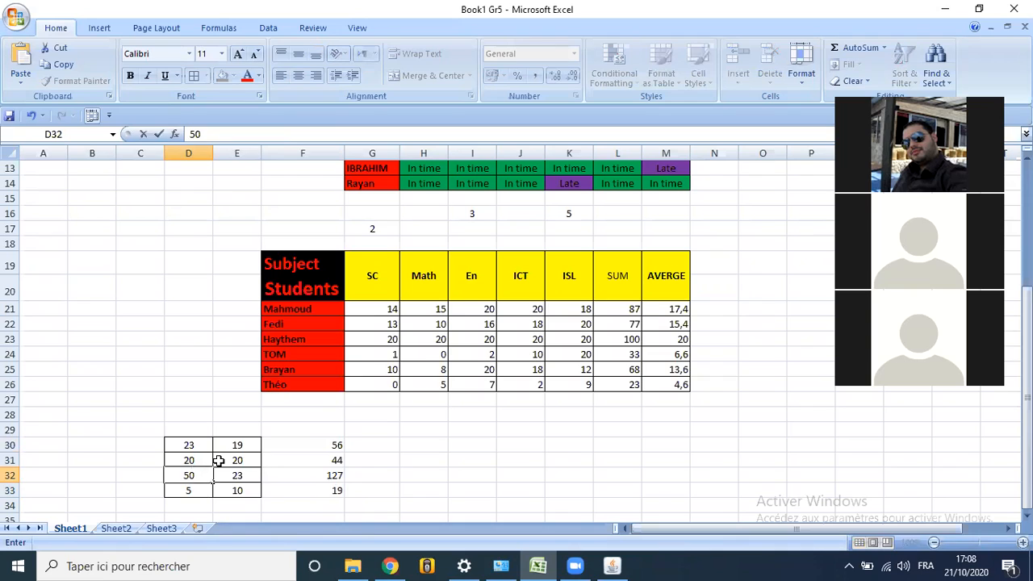
{"action": "left_click", "coordinate": [220, 459]}
{"action": "left_click", "coordinate": [321, 479]}
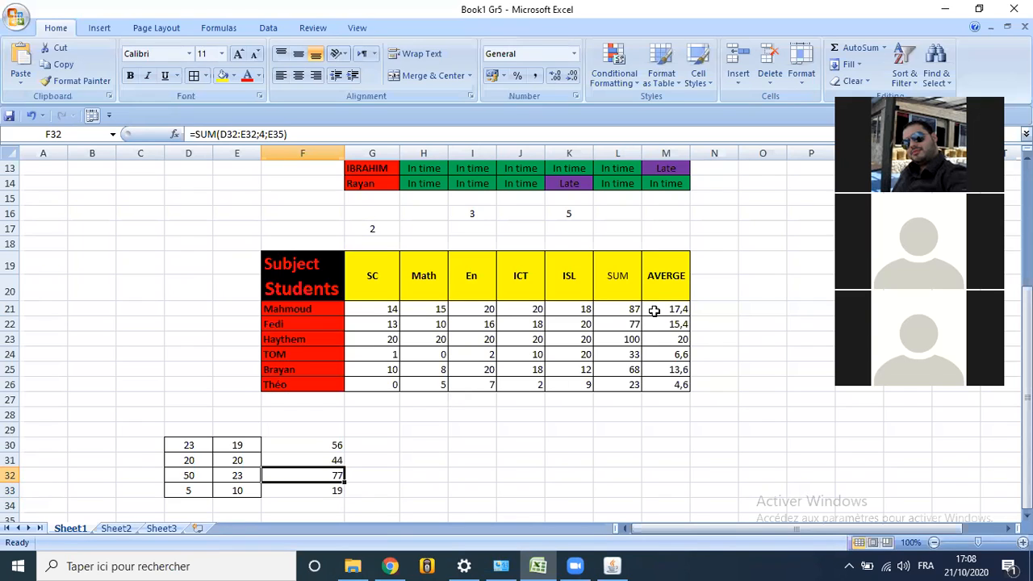
Step: Replace the formula in M21 of the AVERGE column with a reference to cell O27
{"action": "left_click_drag", "start_coordinate": [655, 311], "coordinate": [654, 381]}
{"action": "key", "text": "alt+="}
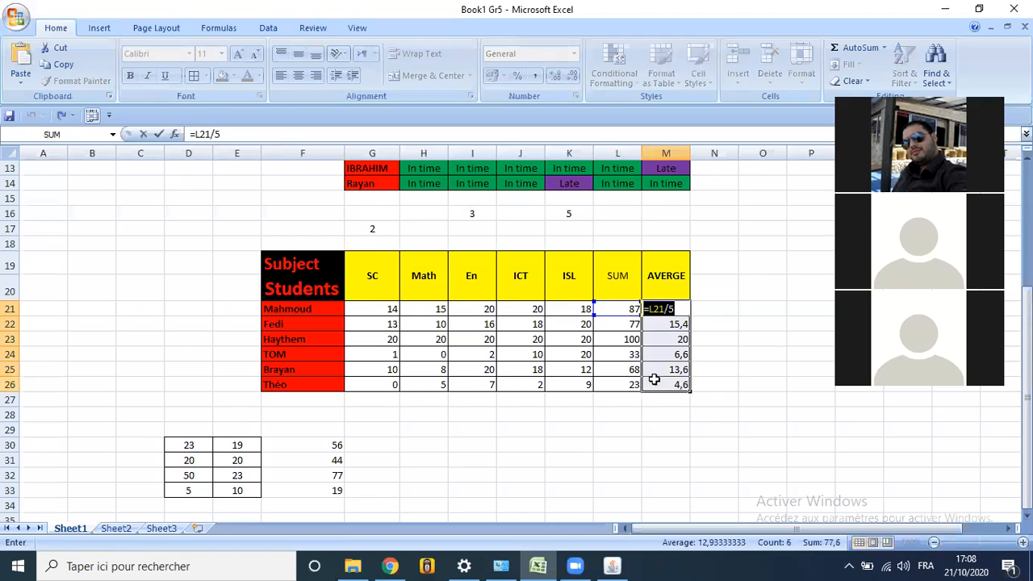
{"action": "left_click", "coordinate": [678, 412]}
{"action": "key", "text": "ctrl+z"}
{"action": "key", "text": "ctrl+z"}
{"action": "key", "text": "ctrl+z"}
{"action": "key", "text": "ctrl+z"}
{"action": "key", "text": "ctrl+z"}
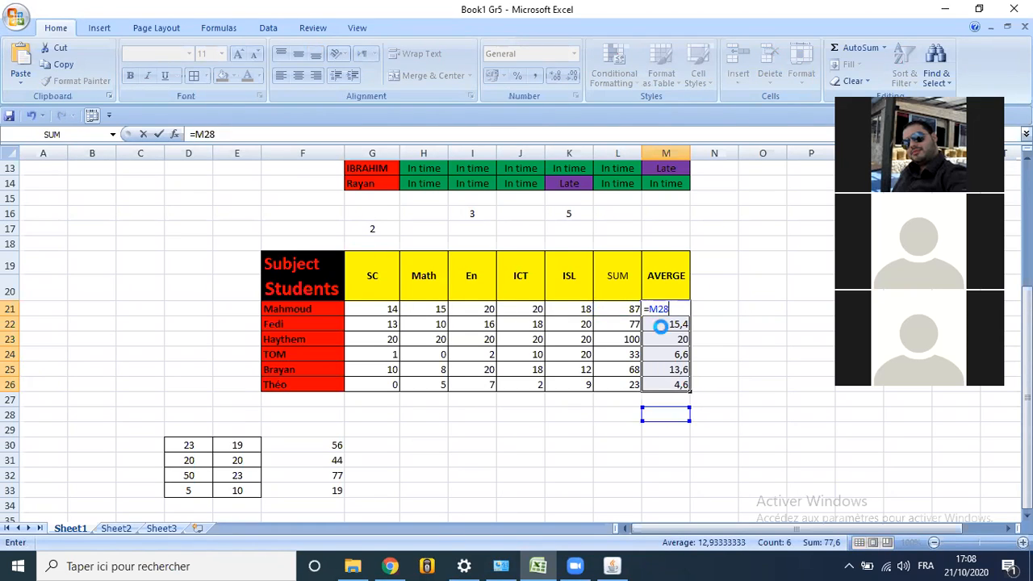
{"action": "left_click", "coordinate": [742, 397]}
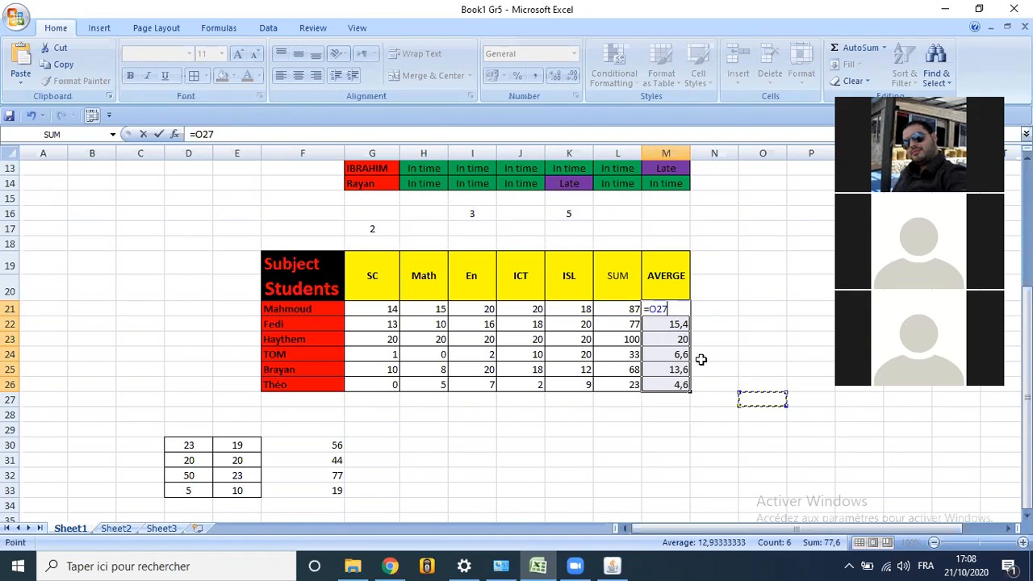
{"action": "key", "text": "ctrl+z"}
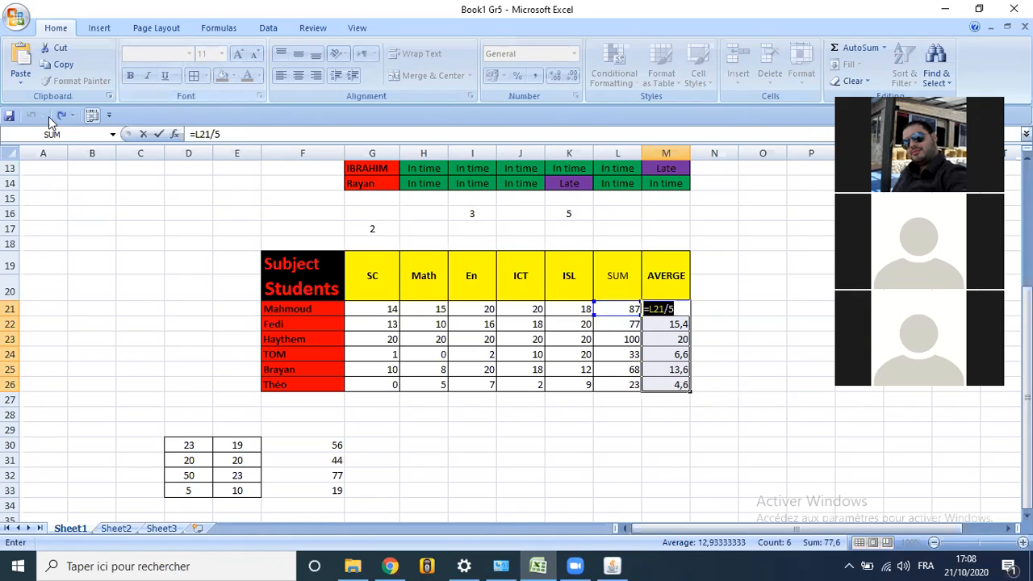
{"action": "left_click", "coordinate": [61, 115]}
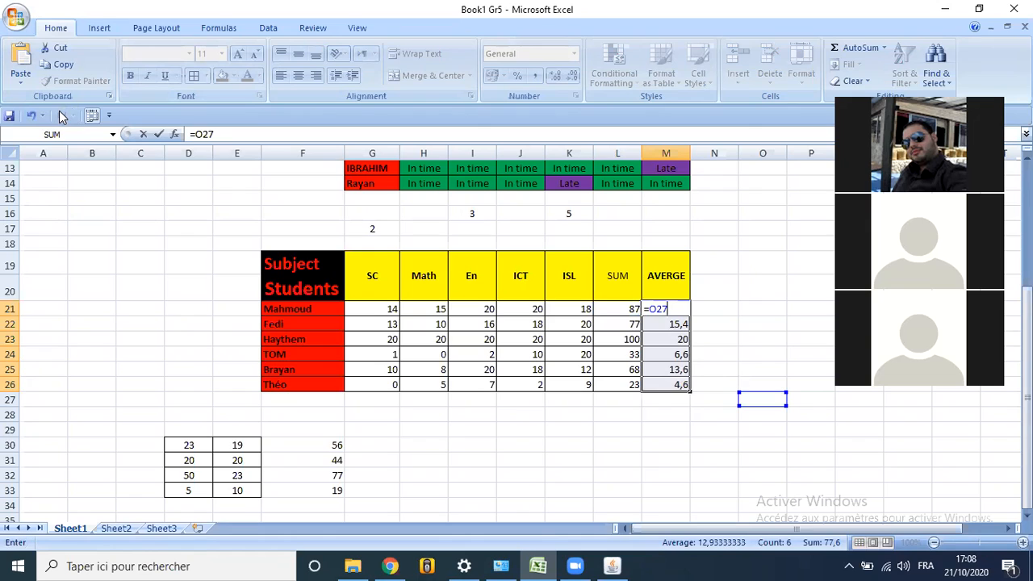
{"action": "left_click", "coordinate": [579, 367]}
{"action": "left_click", "coordinate": [657, 309]}
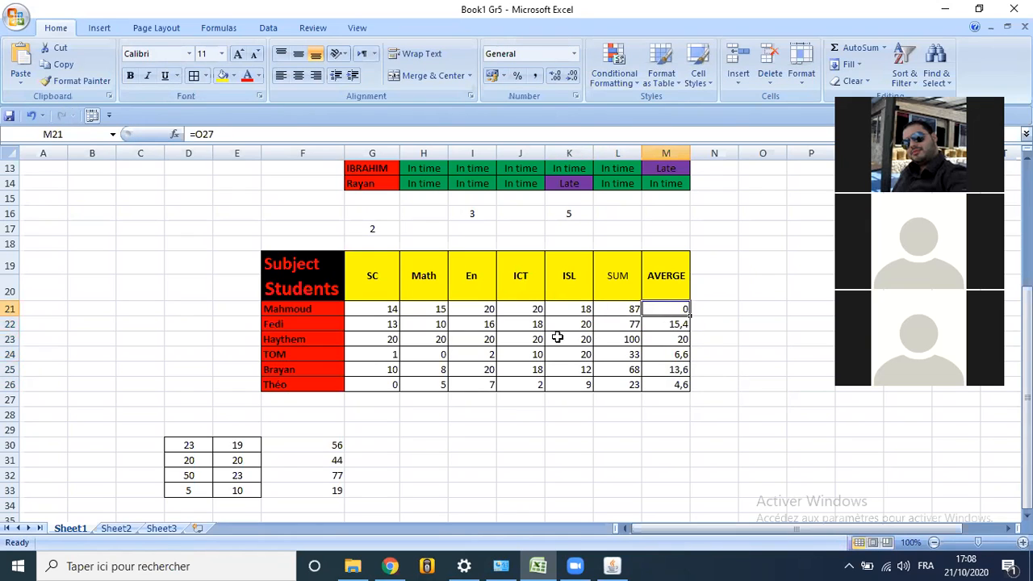
Step: Examine the marks, SUM and AVERGE formulas in the first two student rows of the marks table
{"action": "left_click_drag", "start_coordinate": [385, 309], "coordinate": [557, 310]}
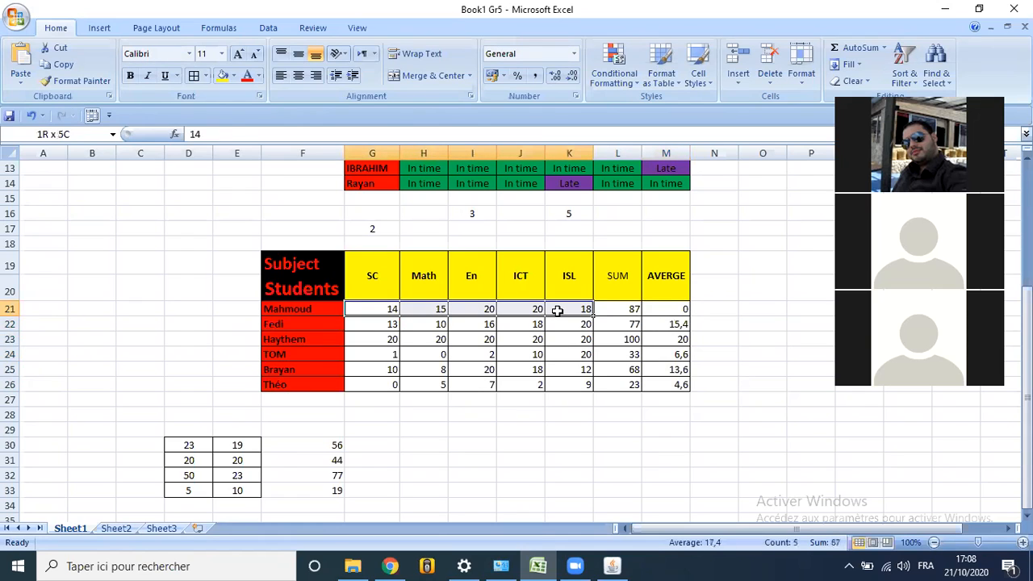
{"action": "left_click", "coordinate": [634, 310]}
{"action": "left_click", "coordinate": [667, 312]}
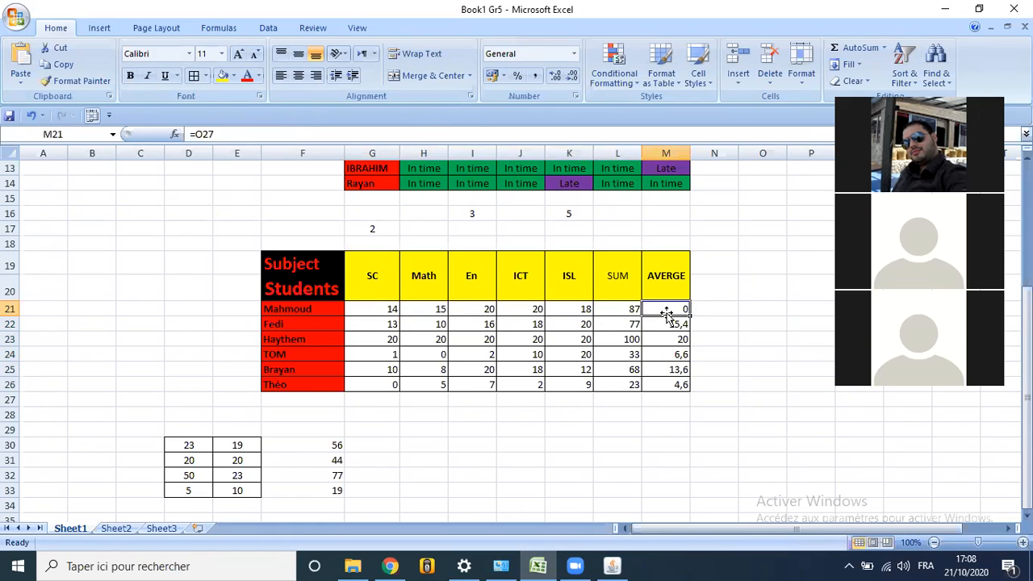
{"action": "left_click", "coordinate": [670, 323]}
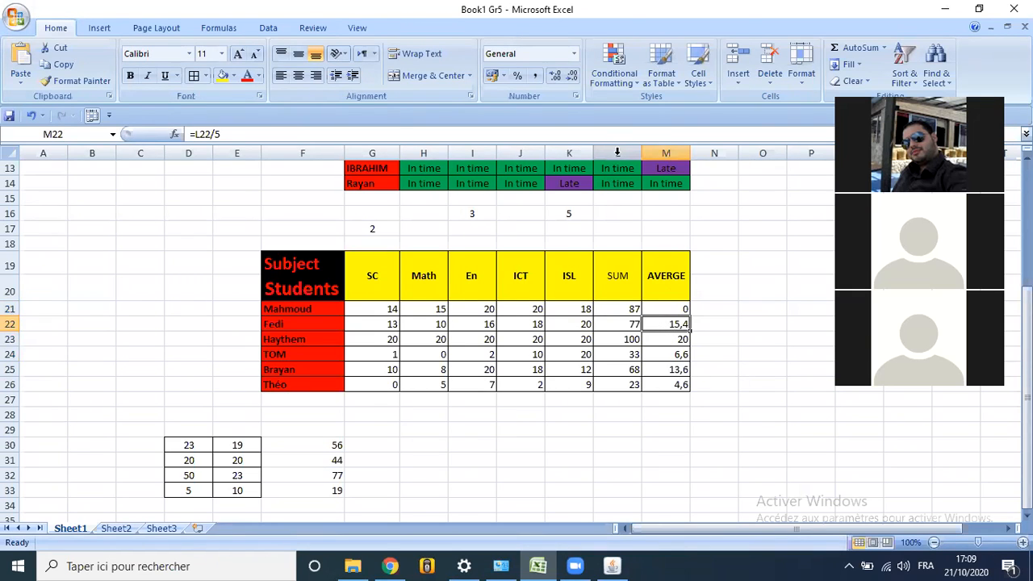
{"action": "left_click", "coordinate": [627, 320]}
{"action": "left_click", "coordinate": [623, 309]}
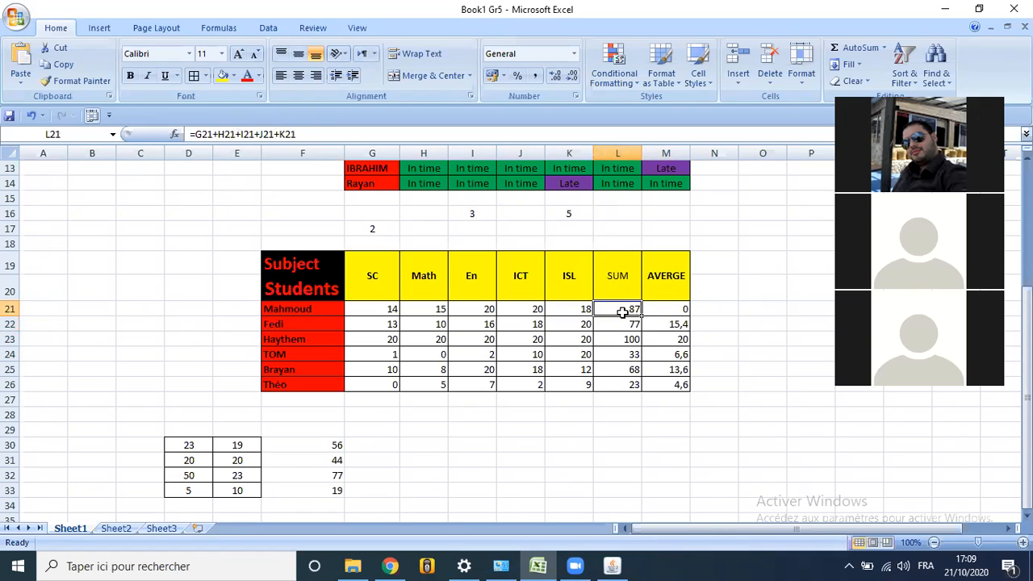
Step: Insert the AVERAGE function into the formula in M21 with G21:L21 as its Number1 argument
{"action": "left_click", "coordinate": [669, 308]}
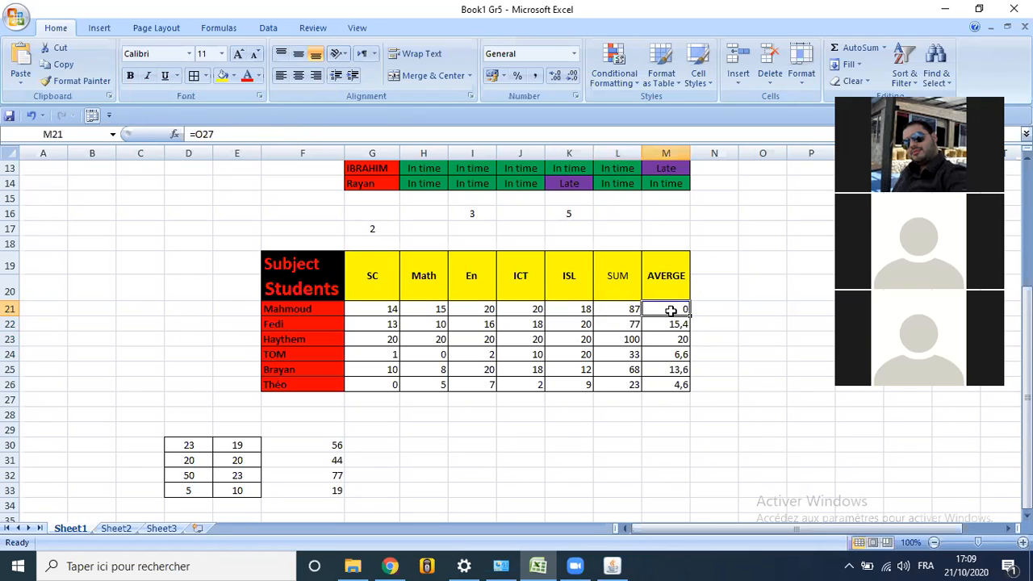
{"action": "left_click", "coordinate": [175, 135]}
{"action": "left_click", "coordinate": [343, 195]}
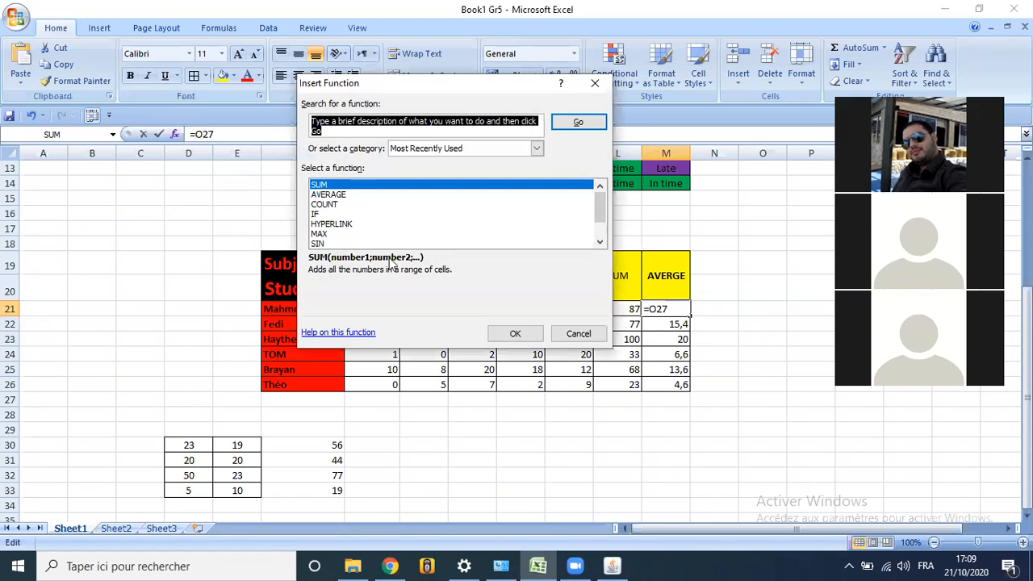
{"action": "left_click", "coordinate": [509, 334]}
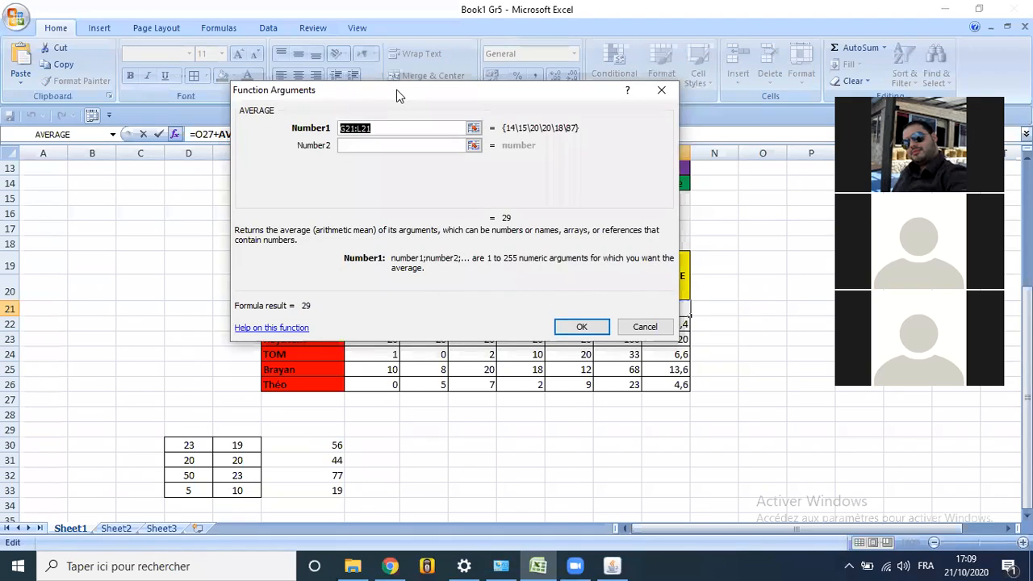
{"action": "left_click_drag", "start_coordinate": [456, 97], "coordinate": [318, 38]}
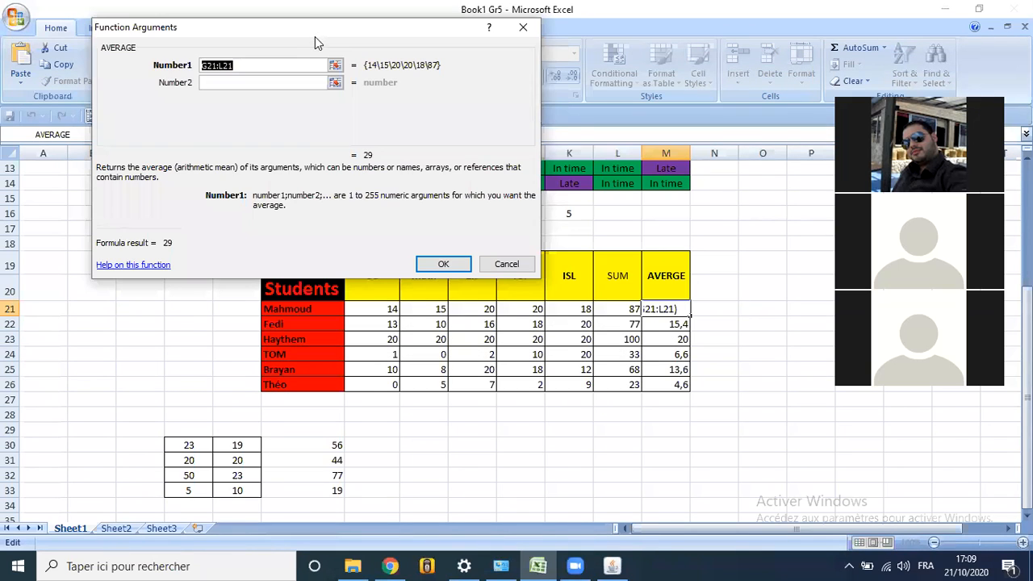
{"action": "left_click_drag", "start_coordinate": [315, 37], "coordinate": [314, 31]}
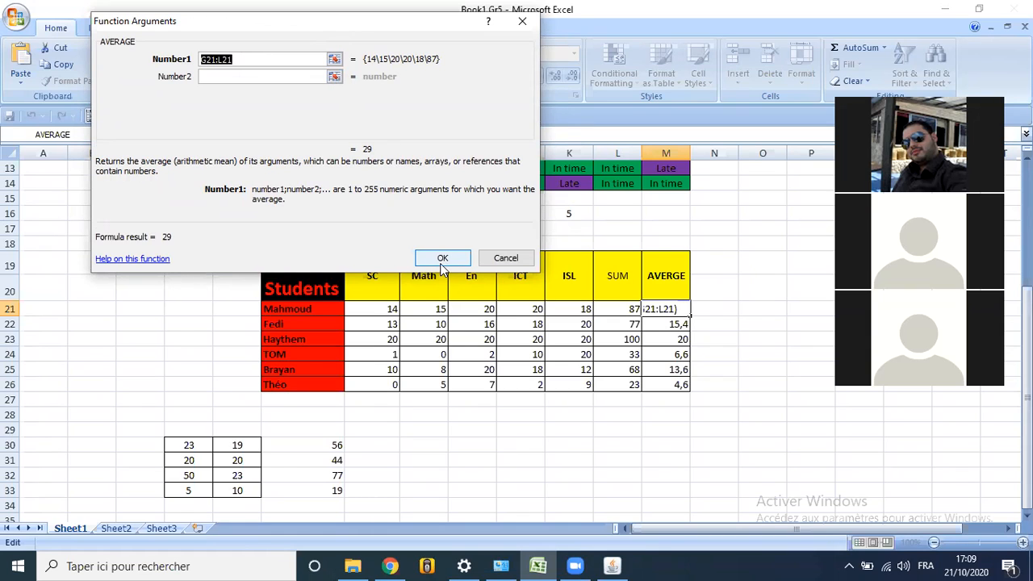
Step: Enter 5 as the Number2 argument of the AVERAGE function in M21
{"action": "left_click", "coordinate": [334, 76]}
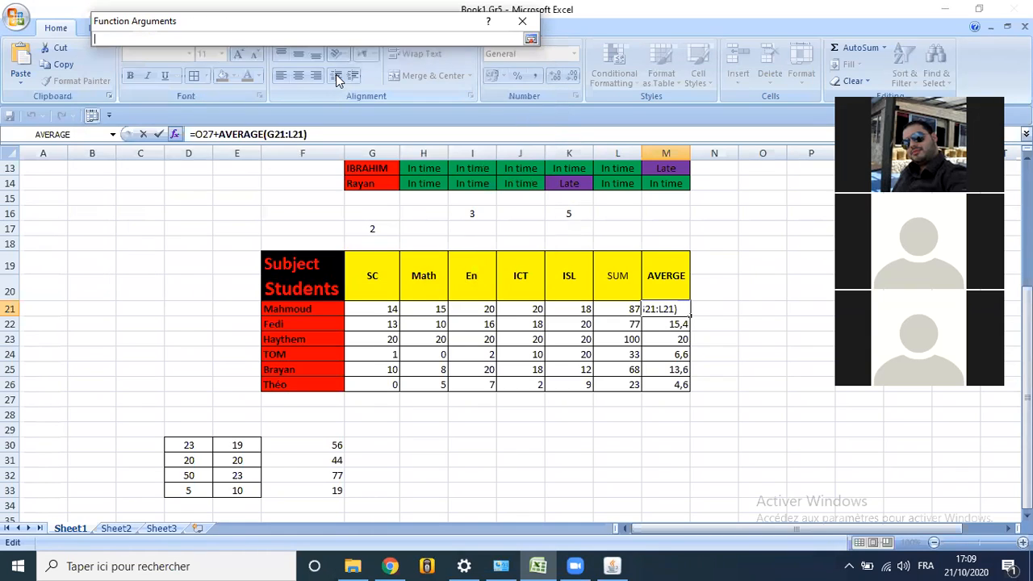
{"action": "type", "text": "5"}
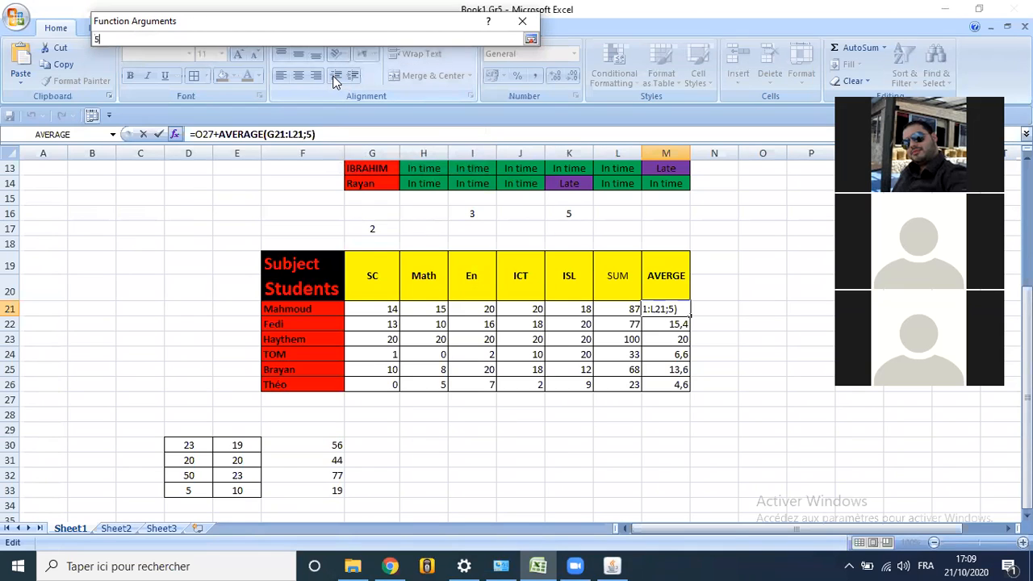
{"action": "left_click", "coordinate": [530, 40]}
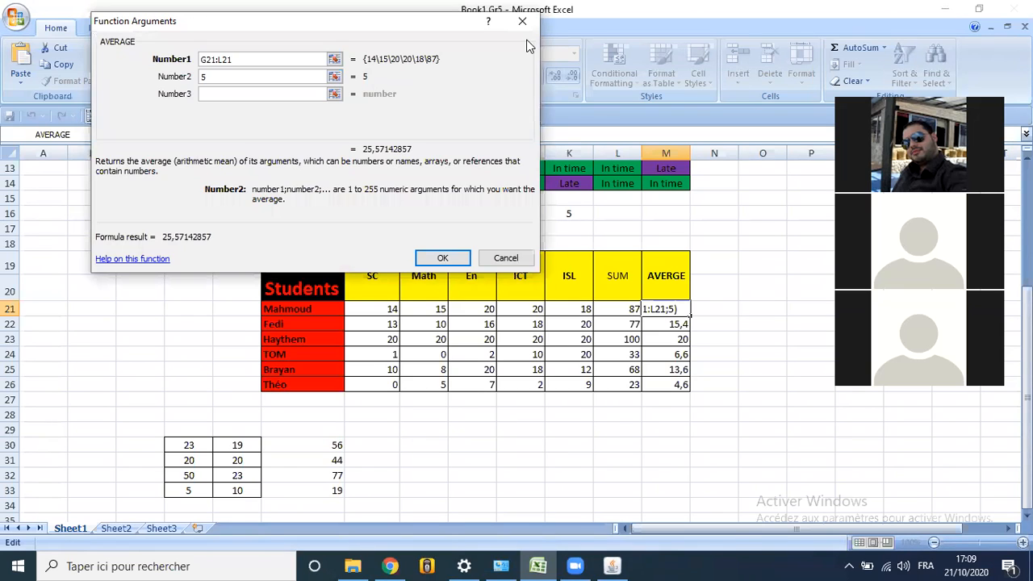
Step: Accept the AVERAGE function in M21, undo it, and check the first student's SUM formula and marks
{"action": "left_click", "coordinate": [444, 257]}
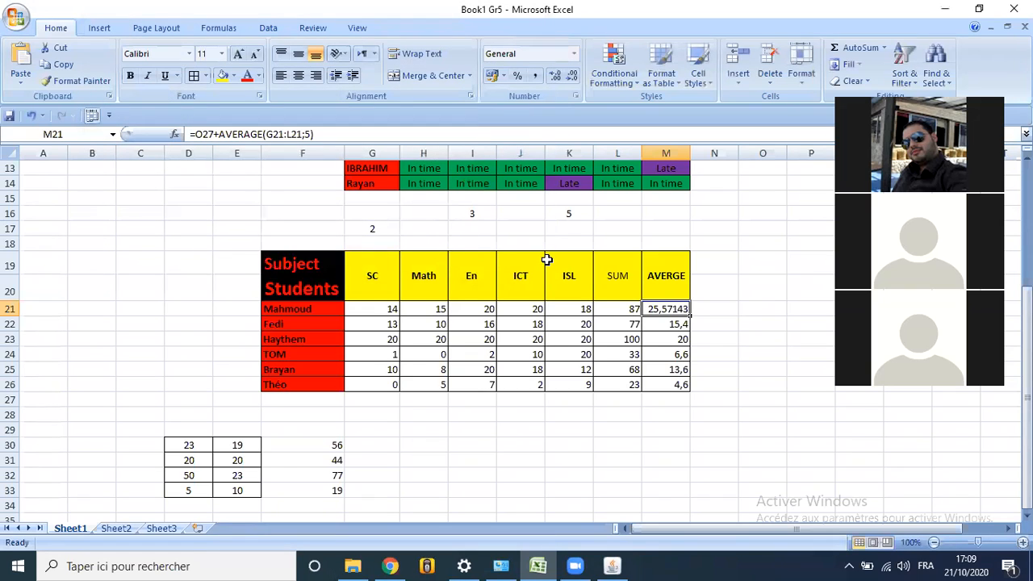
{"action": "key", "text": "ctrl+z"}
{"action": "left_click", "coordinate": [647, 336]}
{"action": "left_click", "coordinate": [597, 308]}
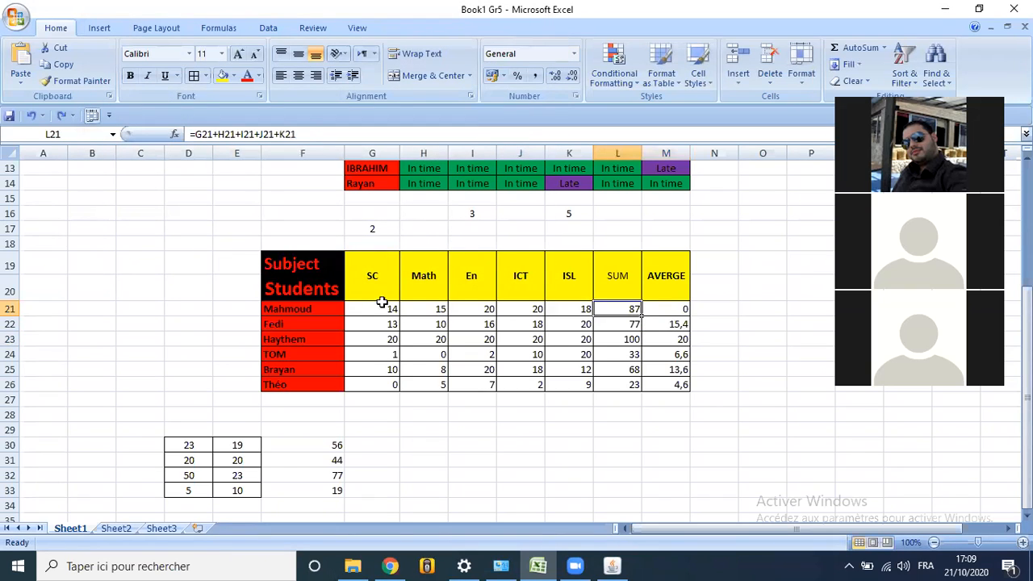
{"action": "left_click_drag", "start_coordinate": [377, 307], "coordinate": [568, 312]}
{"action": "left_click", "coordinate": [576, 342]}
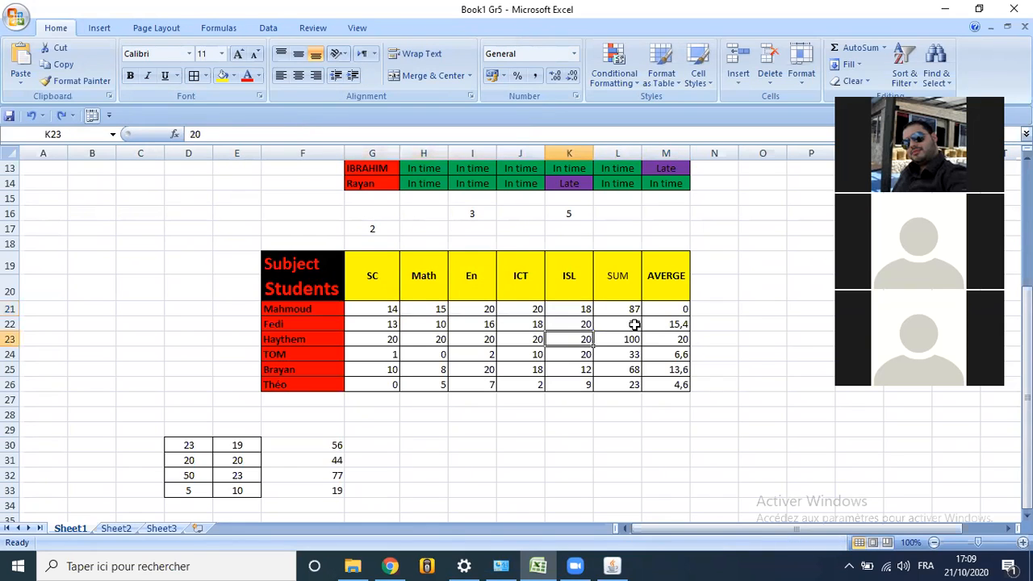
Step: Replace the formula in M21 of the AVERGE column with the SUM cell divided by five, =L21/5
{"action": "left_click", "coordinate": [654, 311]}
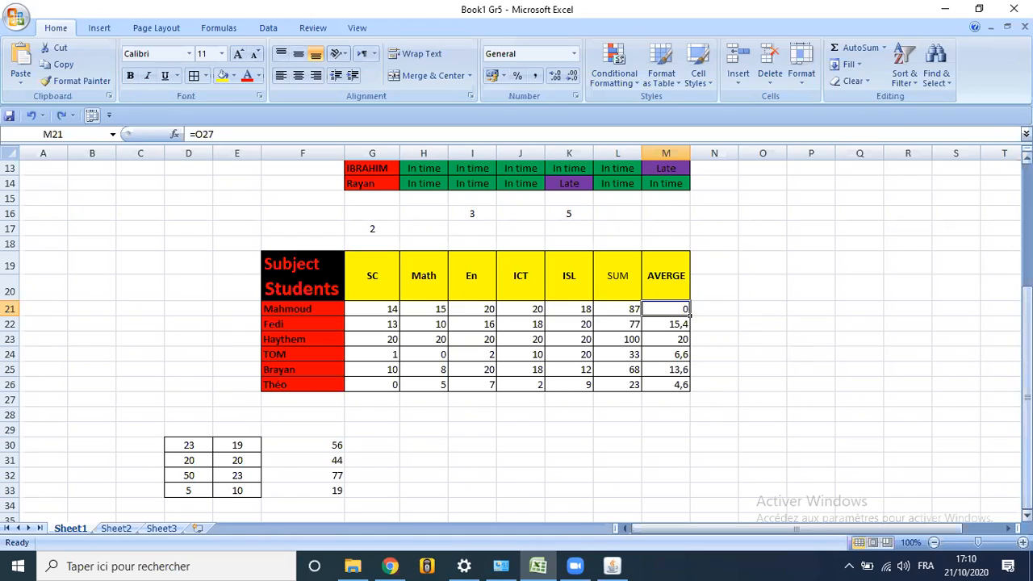
{"action": "type", "text": "="}
{"action": "key", "text": "BackSpace"}
{"action": "type", "text": "="}
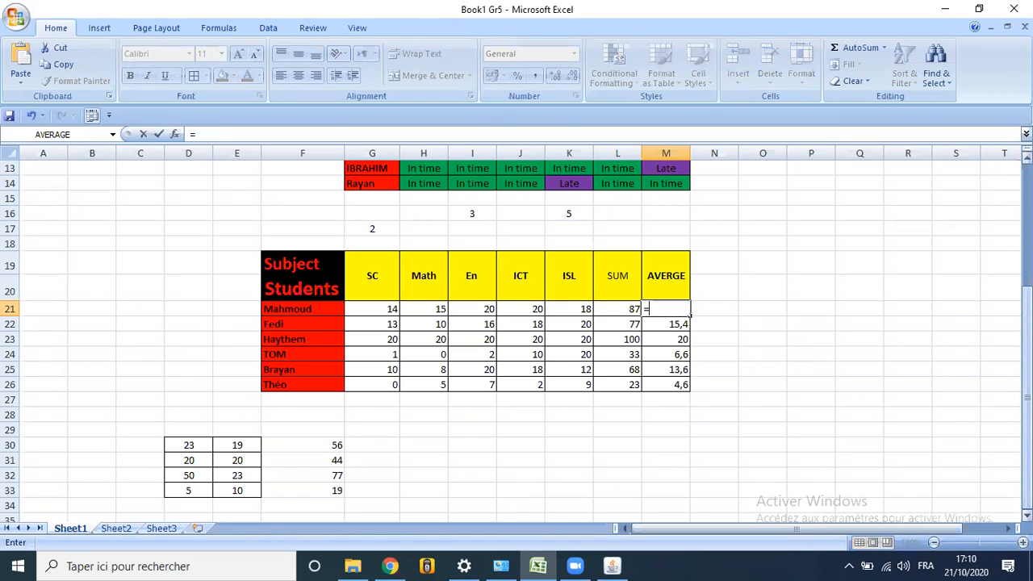
{"action": "left_click", "coordinate": [630, 309]}
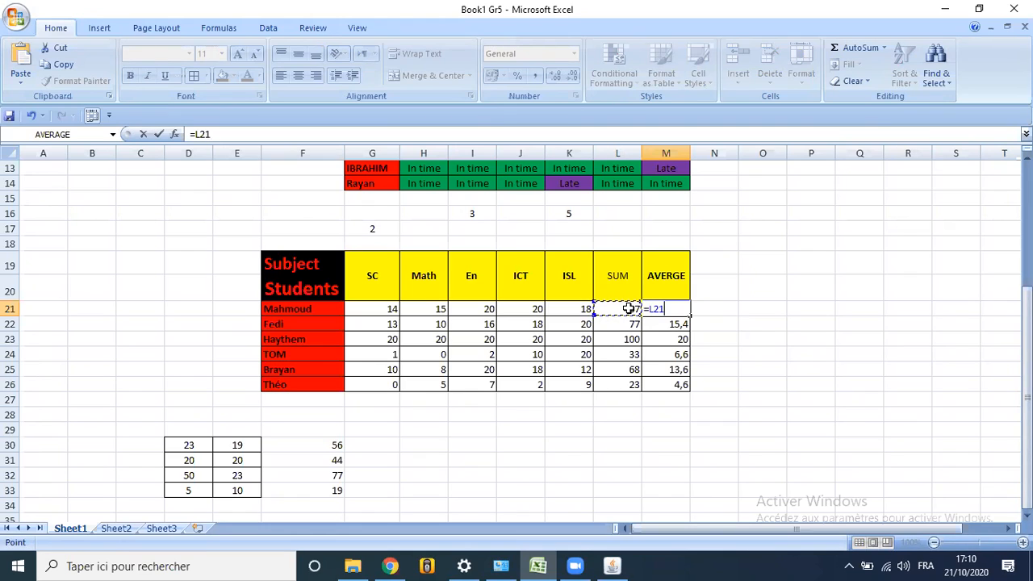
{"action": "type", "text": "/5"}
{"action": "key", "text": "Return"}
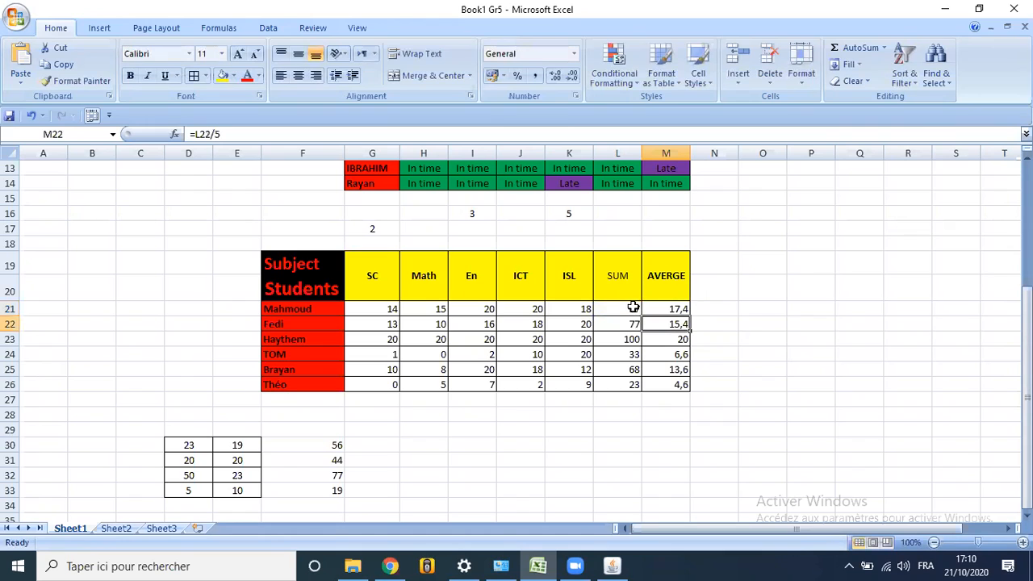
Step: Fill the M21 formula down the AVERGE column through M26
{"action": "left_click", "coordinate": [696, 383]}
{"action": "left_click", "coordinate": [670, 309]}
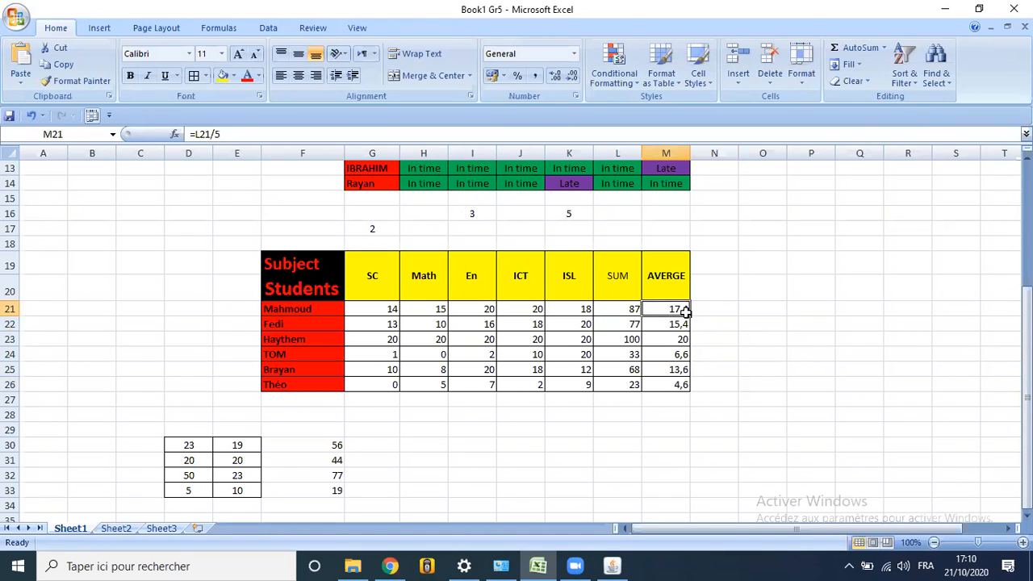
{"action": "left_click_drag", "start_coordinate": [688, 313], "coordinate": [688, 391]}
{"action": "left_click", "coordinate": [714, 369]}
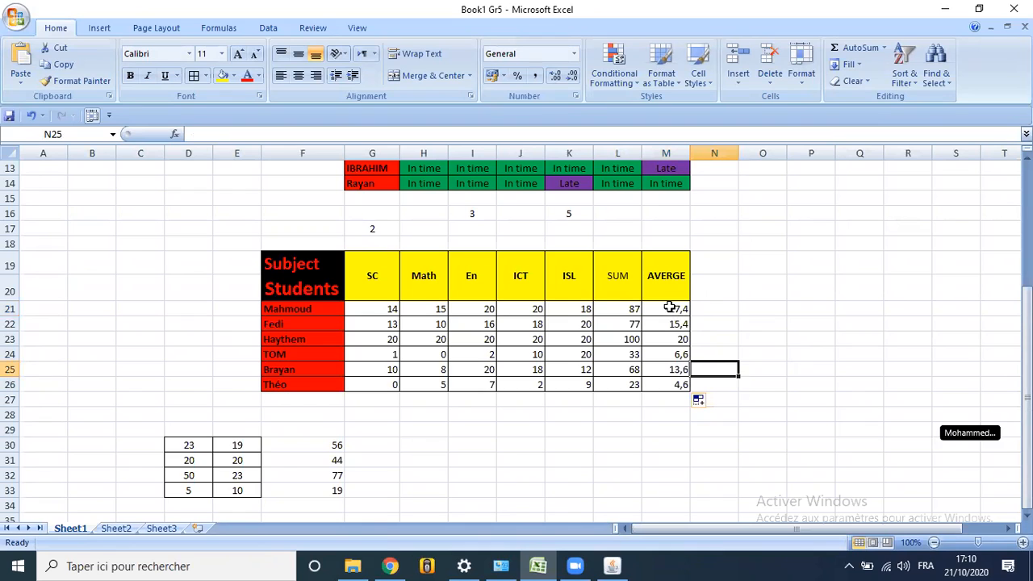
Step: Examine the marks and sums in G21:L26 and the AVERGE formulas in M21 through M24
{"action": "left_click_drag", "start_coordinate": [367, 309], "coordinate": [634, 387]}
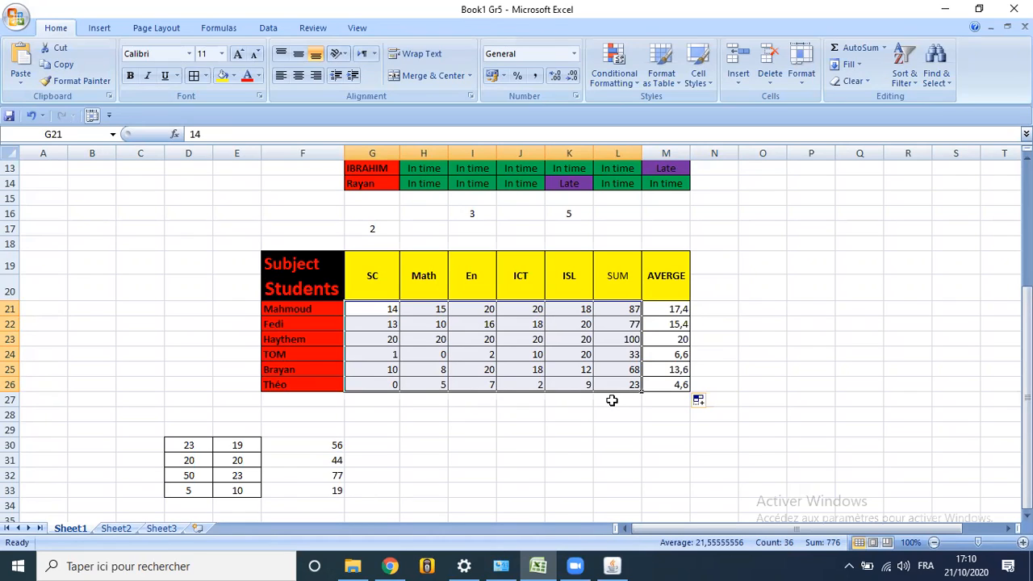
{"action": "left_click", "coordinate": [654, 309]}
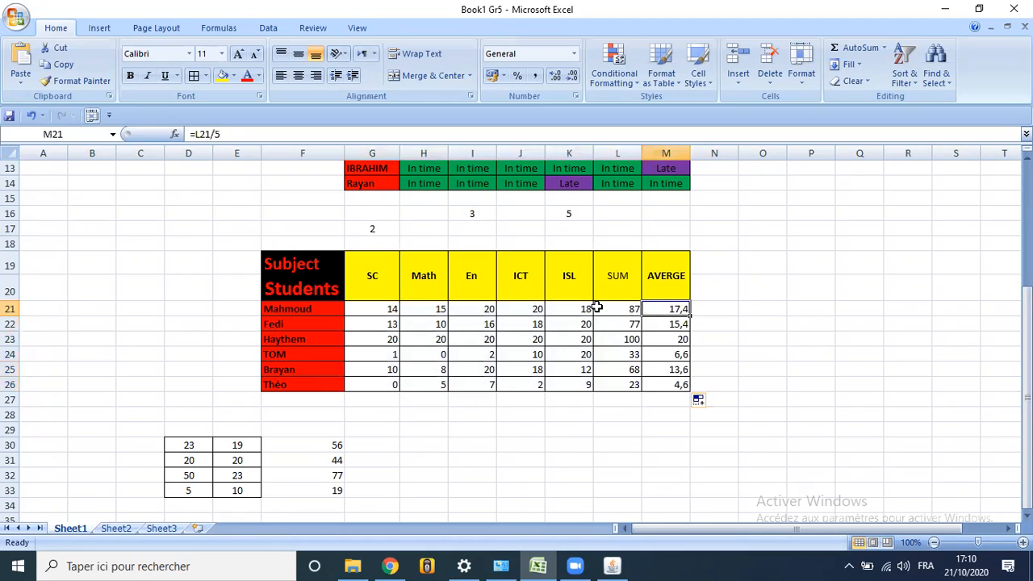
{"action": "left_click", "coordinate": [660, 323]}
{"action": "left_click", "coordinate": [665, 338]}
{"action": "left_click", "coordinate": [664, 355]}
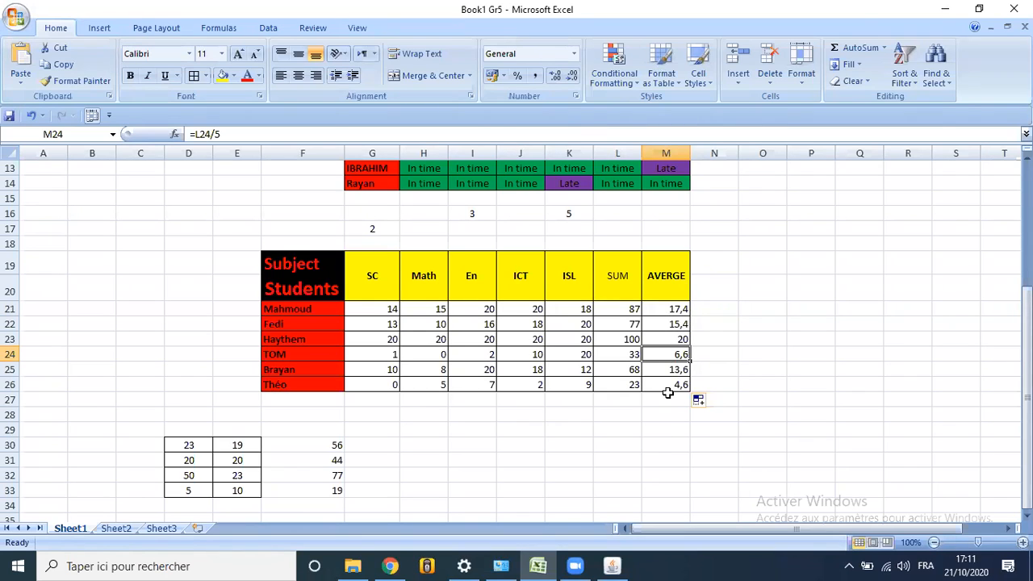
{"action": "left_click", "coordinate": [673, 409]}
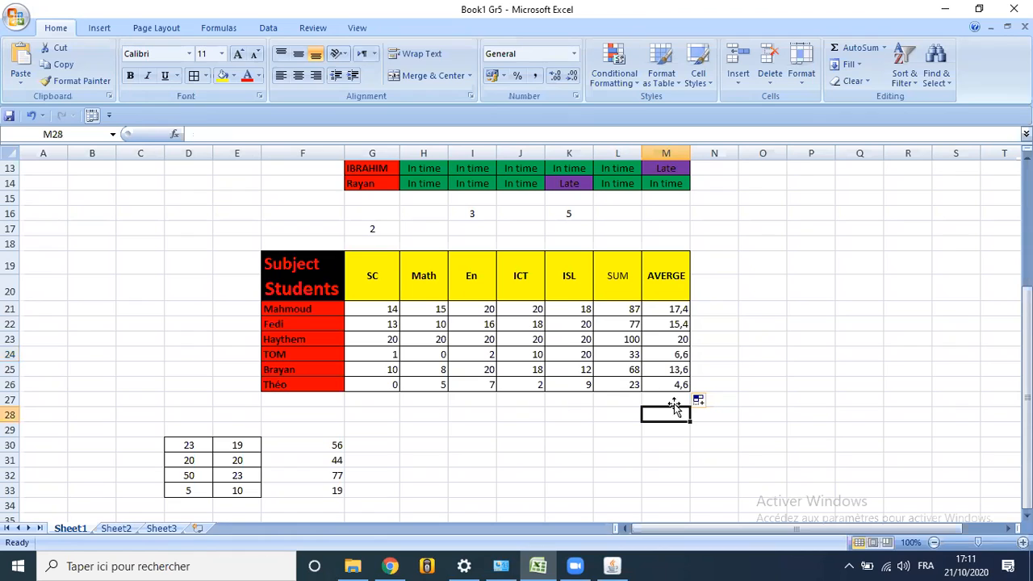